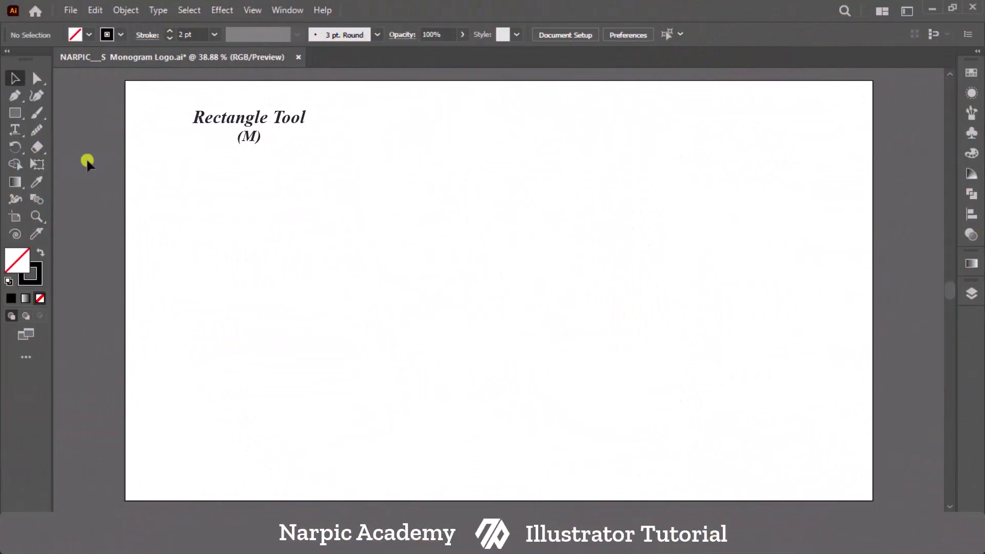
Step: Draw a square, split it into 7 rows by 7 columns, then draw a rectangle over the lower-left 5×5 cells
click(14, 112)
mouse_move(498, 290)
mouse_down()
mouse_move(577, 134)
mouse_move(538, 144)
mouse_up()
click(125, 10)
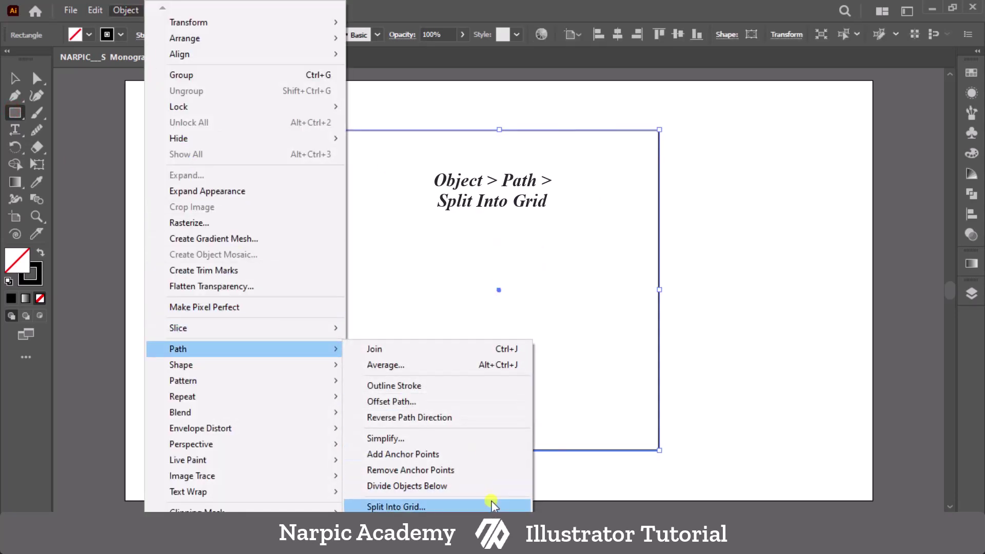
click(494, 491)
text(7)
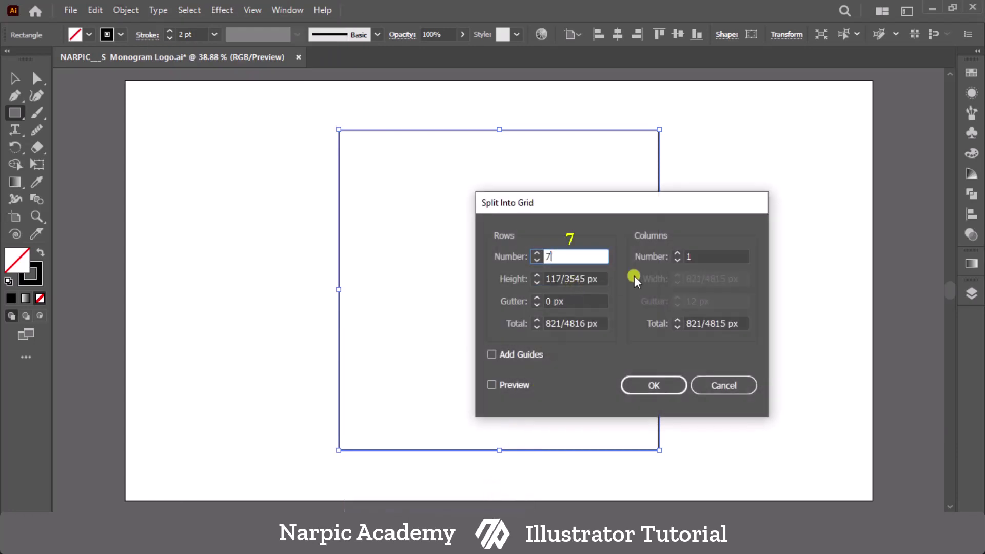
click(693, 257)
text(7)
click(656, 388)
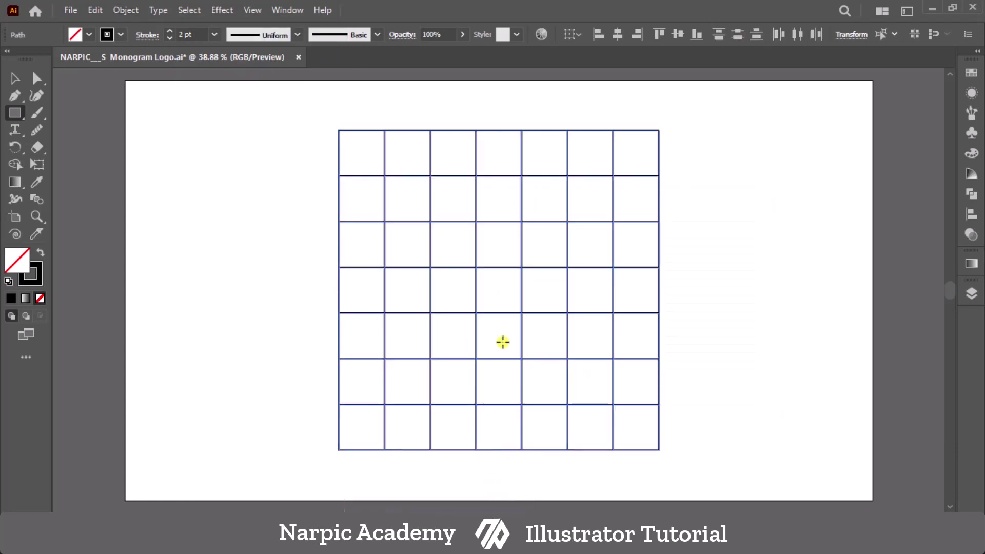
drag(337, 224, 542, 450)
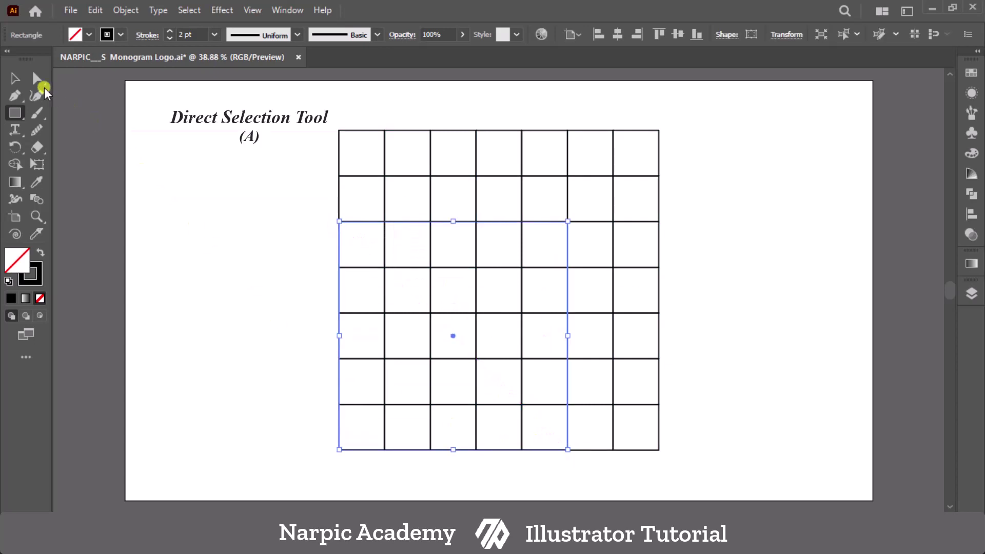
Step: Round the right sides of the 5×5 and inner 3×3 rectangles into nested D shapes, then select everything
click(37, 78)
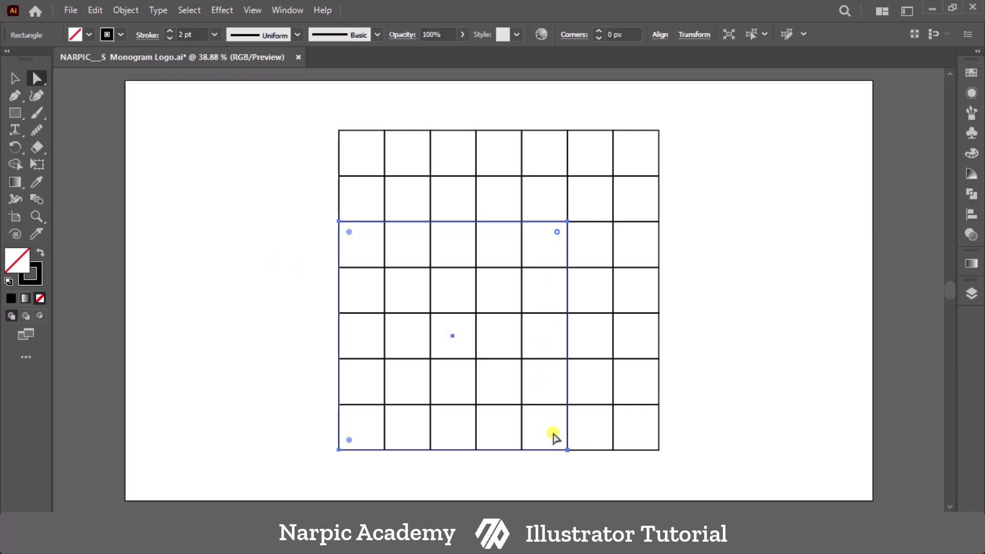
mouse_move(560, 233)
mouse_down()
mouse_move(356, 330)
mouse_move(318, 318)
mouse_up()
click(15, 112)
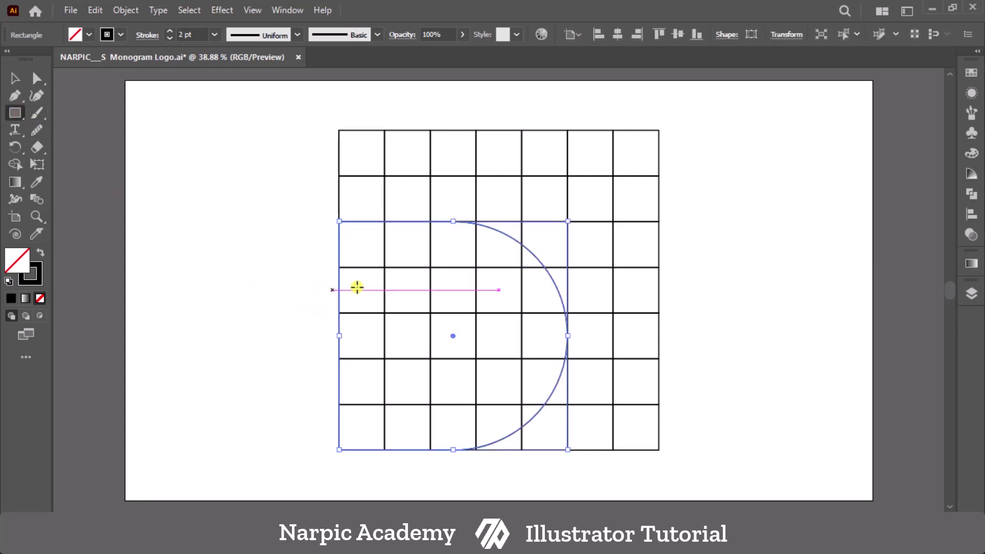
mouse_move(384, 267)
mouse_down()
mouse_move(488, 398)
mouse_move(521, 404)
mouse_up()
click(42, 85)
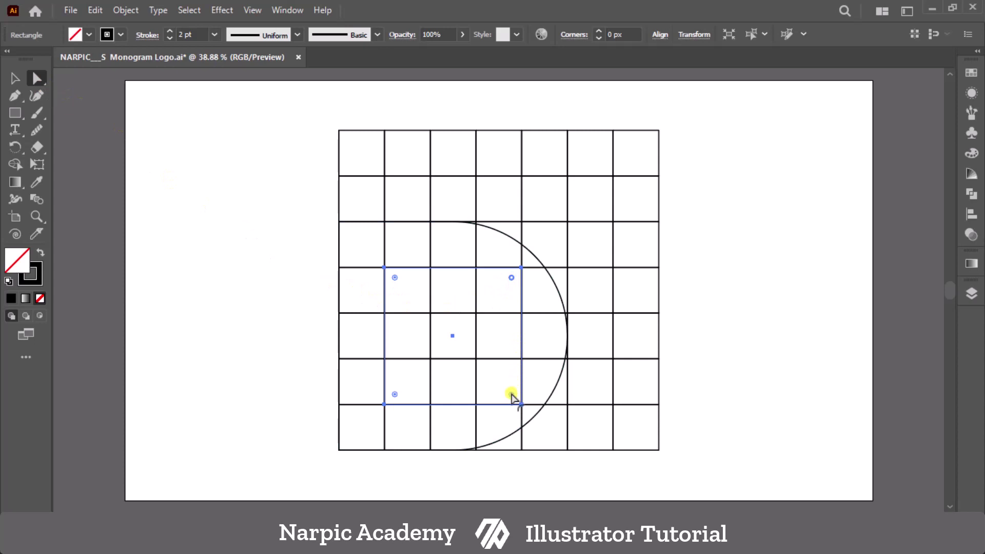
mouse_move(511, 280)
mouse_down()
mouse_move(329, 330)
mouse_move(167, 243)
mouse_up()
click(16, 79)
mouse_move(238, 117)
mouse_down()
mouse_move(499, 321)
mouse_move(710, 460)
mouse_up()
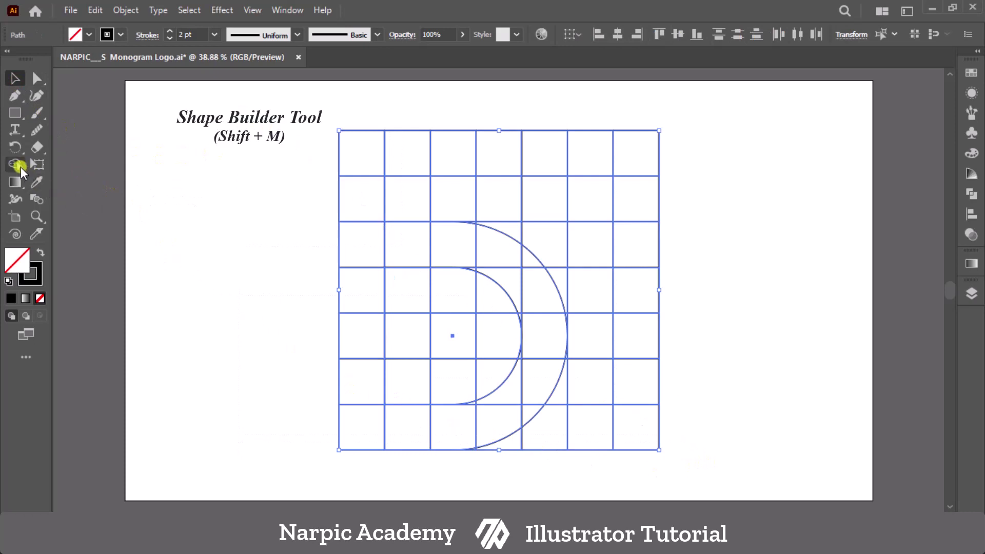
Step: Merge the left column cells and the D band, including the leftover sliver, into one black shape with Shape Builder
click(15, 164)
click(41, 252)
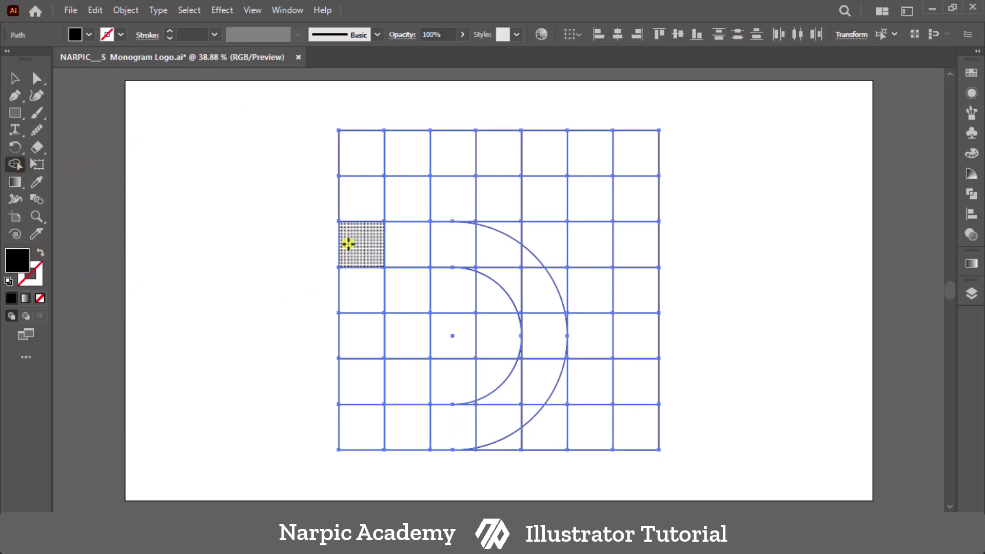
mouse_move(351, 246)
mouse_down()
mouse_move(370, 431)
mouse_move(502, 418)
mouse_move(456, 241)
mouse_up()
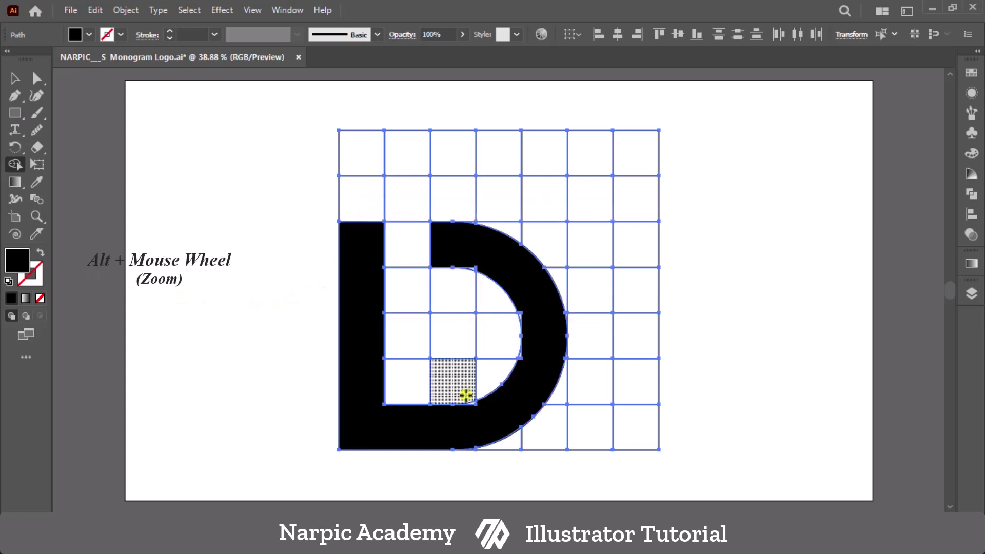
scroll(466, 397, up, 3)
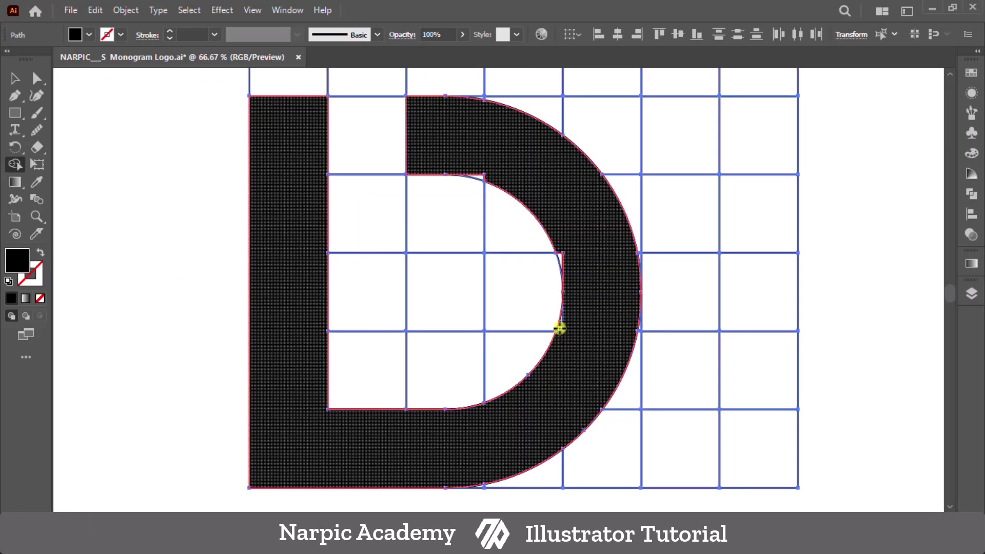
drag(565, 355, 523, 189)
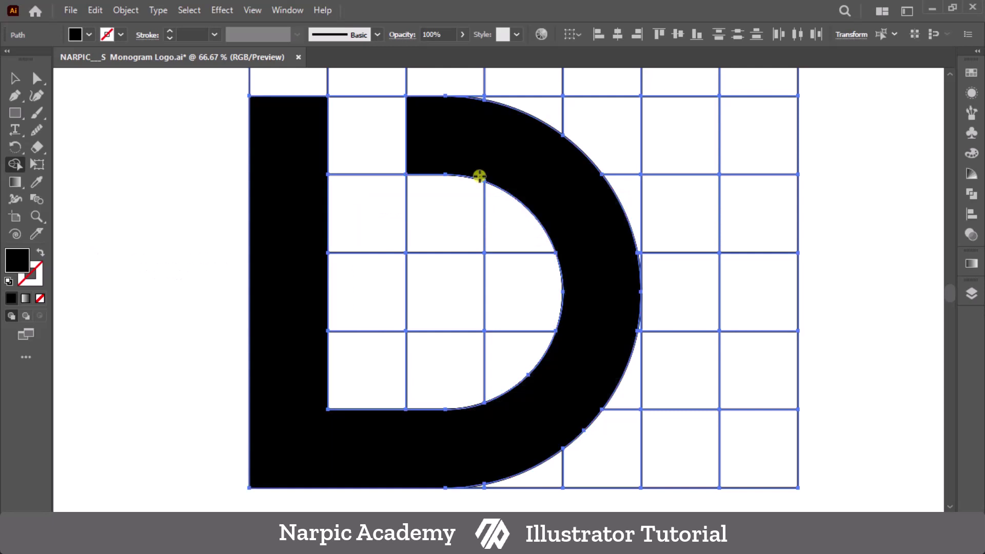
key(ctrl+alt+0)
Step: Copy the black D shape and paste the copy in front
click(13, 77)
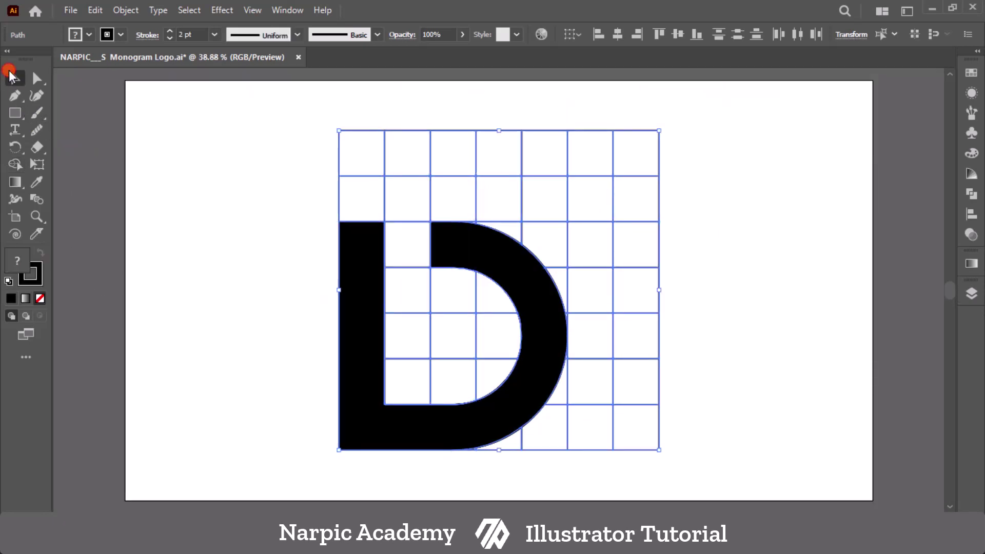
click(172, 177)
click(340, 246)
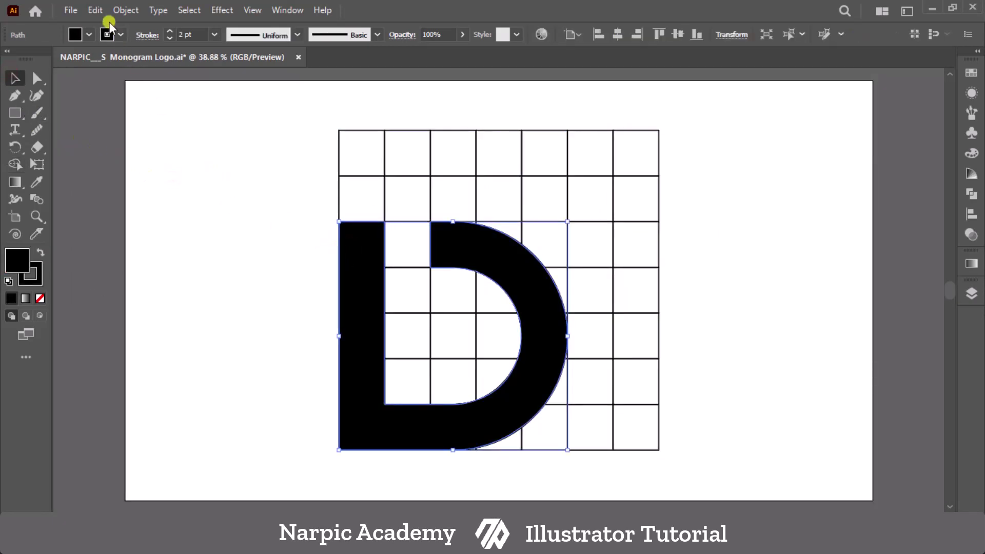
click(99, 10)
click(115, 77)
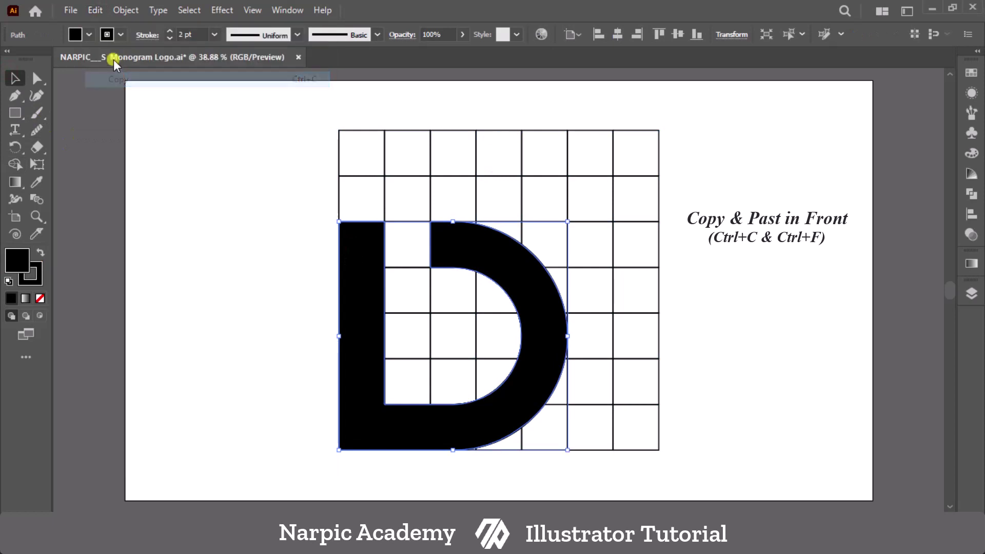
click(95, 11)
click(148, 111)
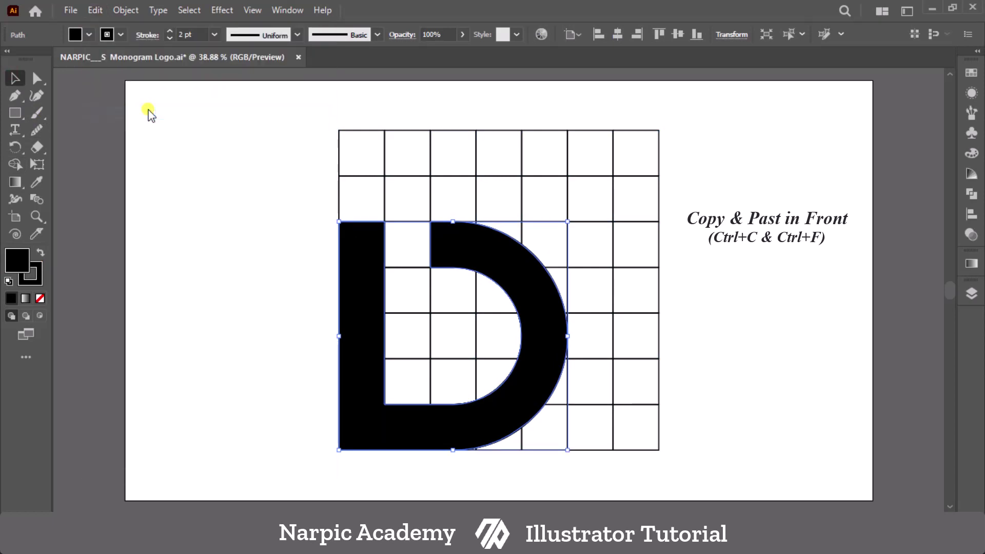
Step: Rotate the copy 180°, move it straight up over the D, and select all paths
drag(570, 217, 389, 406)
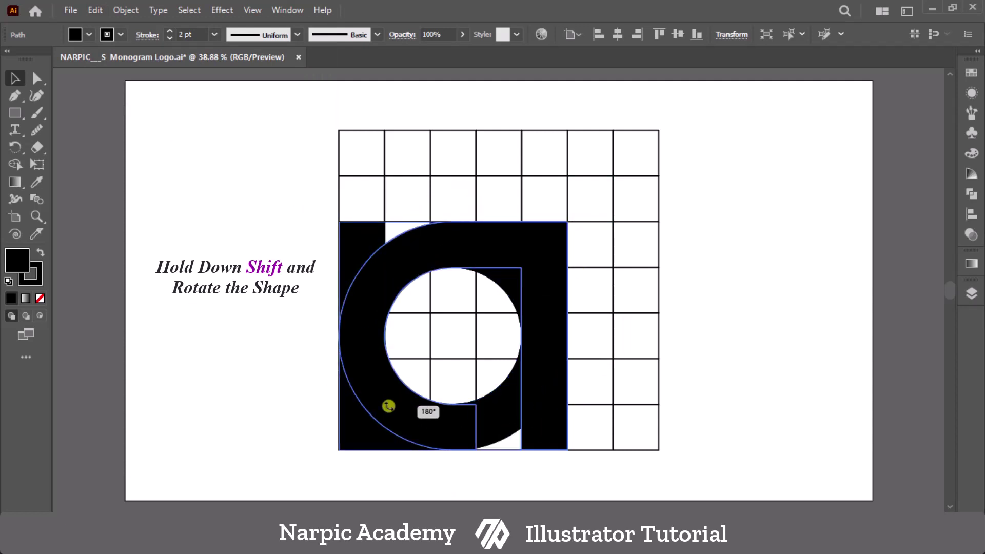
drag(474, 247, 477, 156)
drag(273, 101, 714, 466)
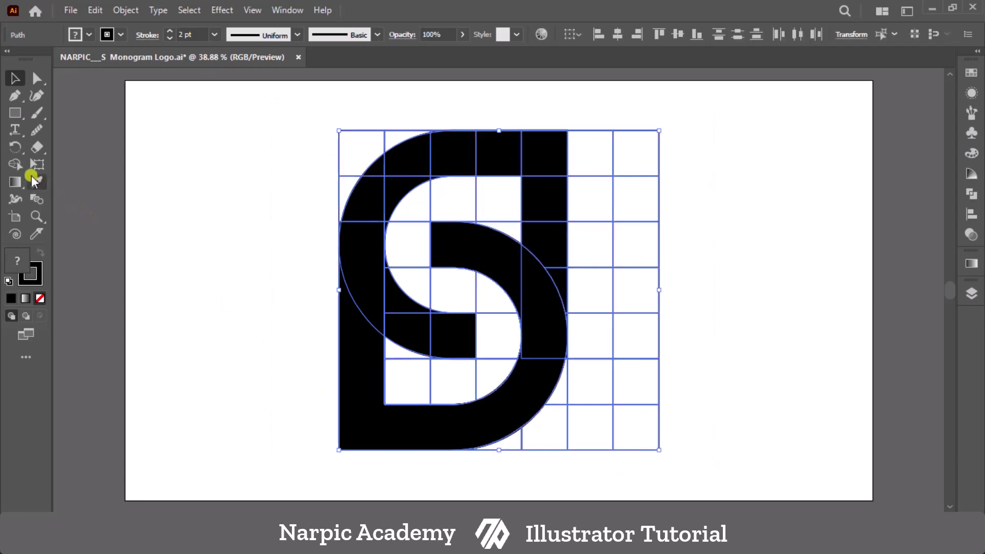
click(31, 177)
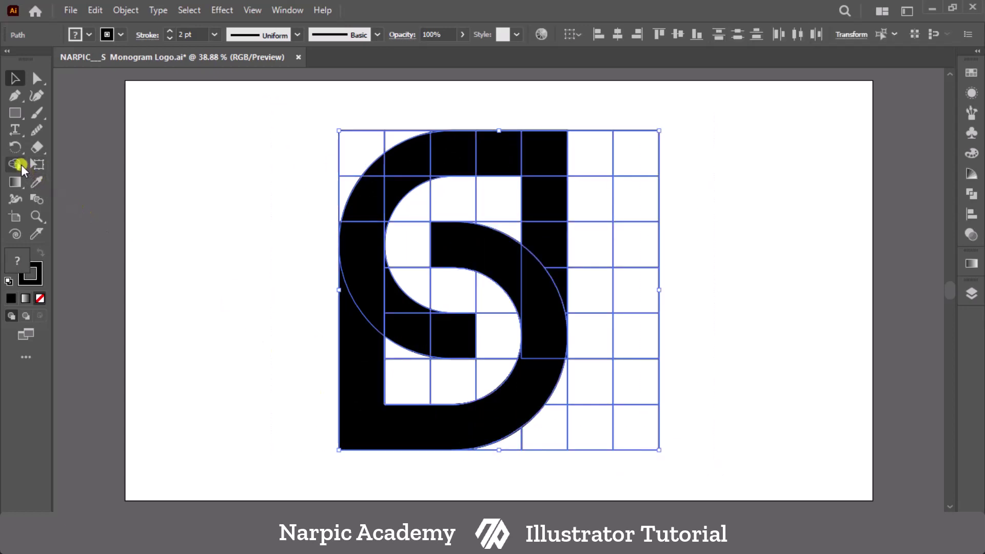
Step: Pick crimson red and merge the lower and upper S regions into red shapes
click(964, 73)
click(901, 111)
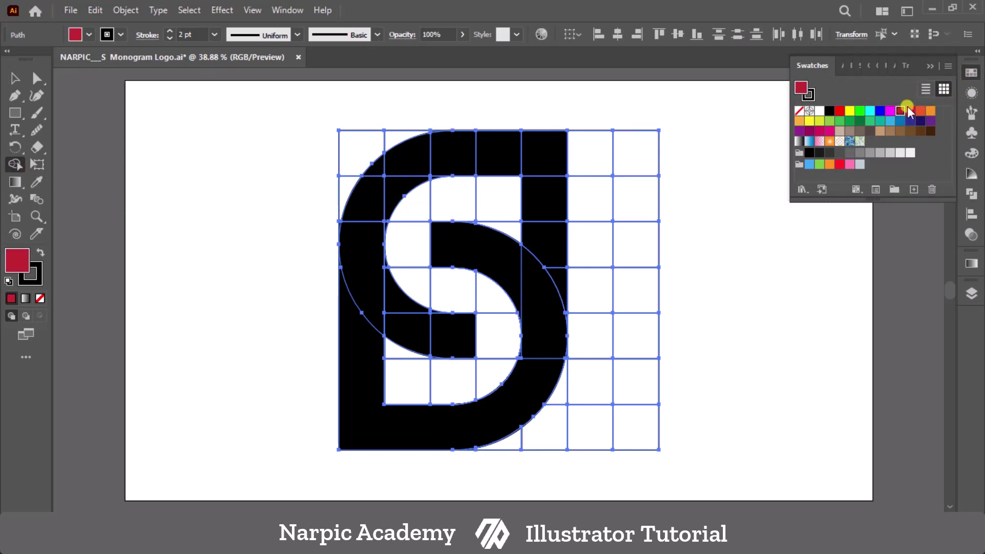
click(842, 138)
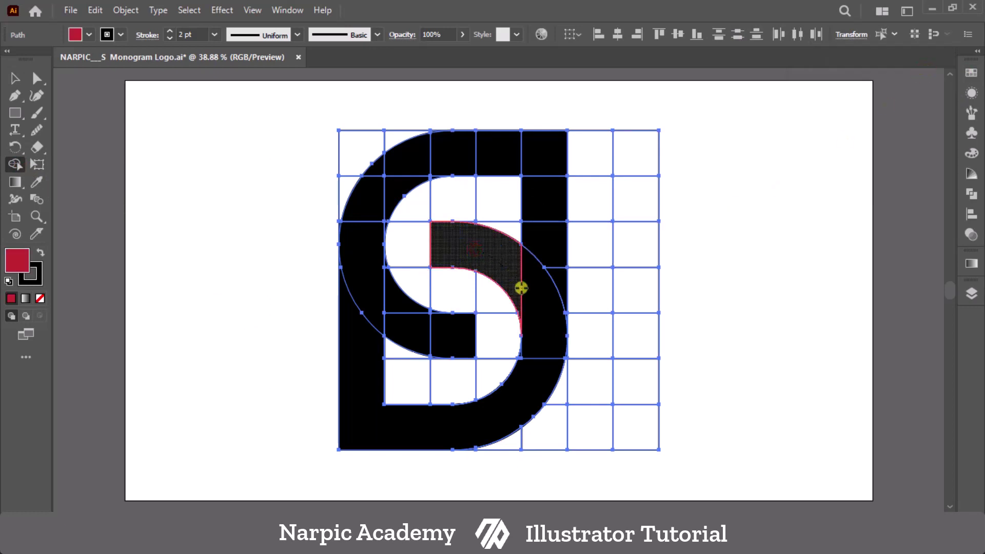
mouse_move(521, 288)
mouse_down()
mouse_move(530, 365)
mouse_move(494, 417)
mouse_move(362, 410)
mouse_up()
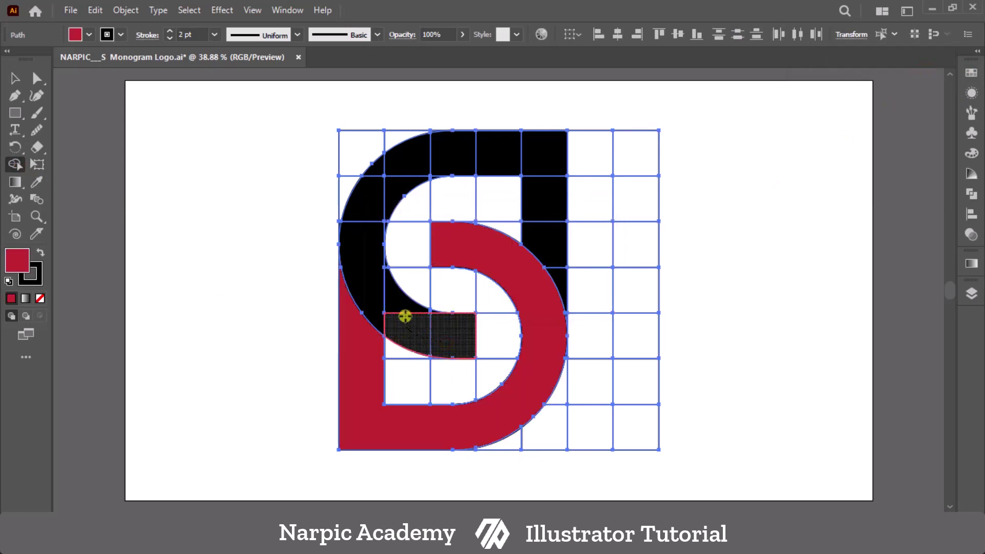
mouse_move(405, 316)
mouse_down()
mouse_move(367, 220)
mouse_move(389, 176)
mouse_move(529, 158)
mouse_move(559, 281)
mouse_up()
Step: Zoom in and merge the thin slivers along the left arc and the top arc's inner edge
key(ctrl+1)
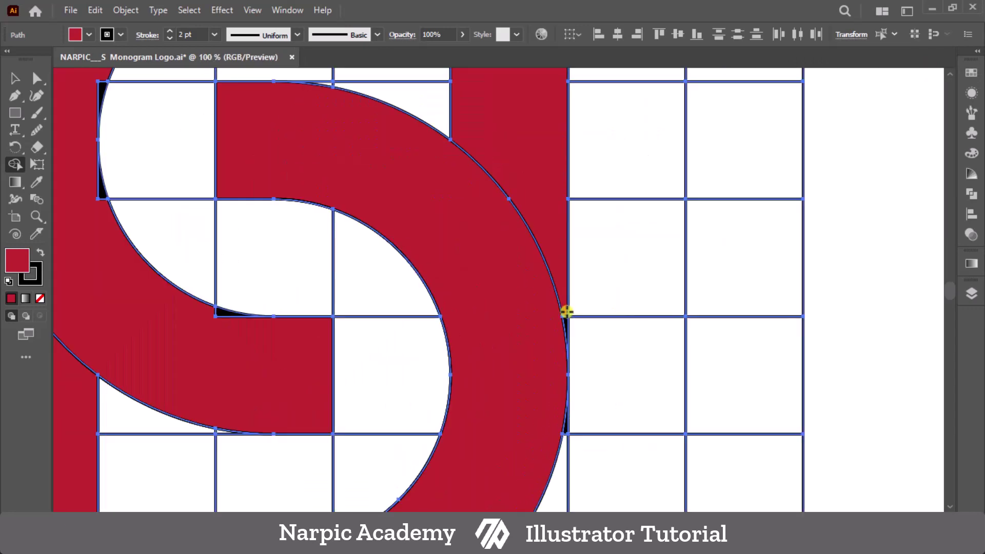
alt+scroll(566, 311, up, 1)
alt+scroll(288, 341, down, 1)
scroll(449, 384, left, 5)
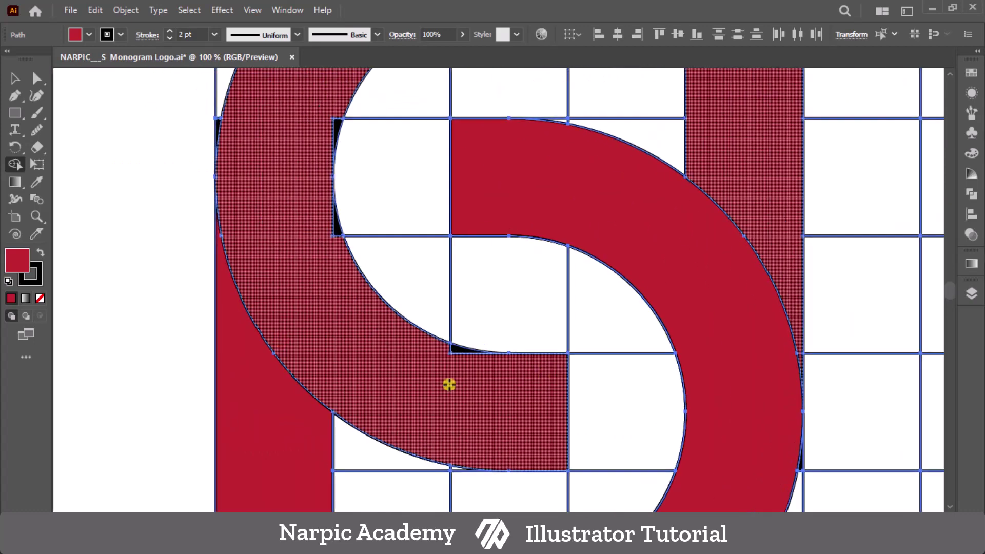
click(332, 113)
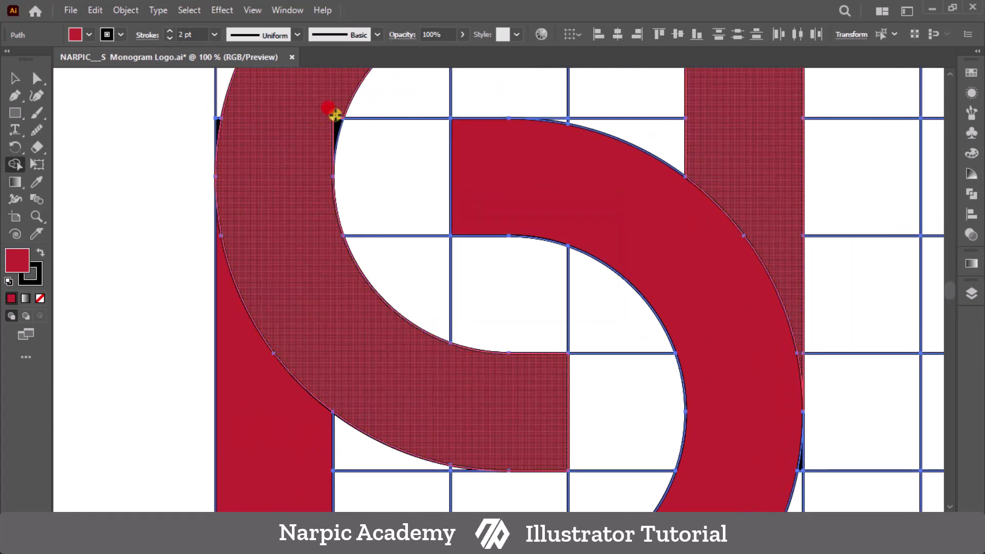
scroll(417, 242, up, 5)
scroll(417, 241, right, 2)
click(392, 198)
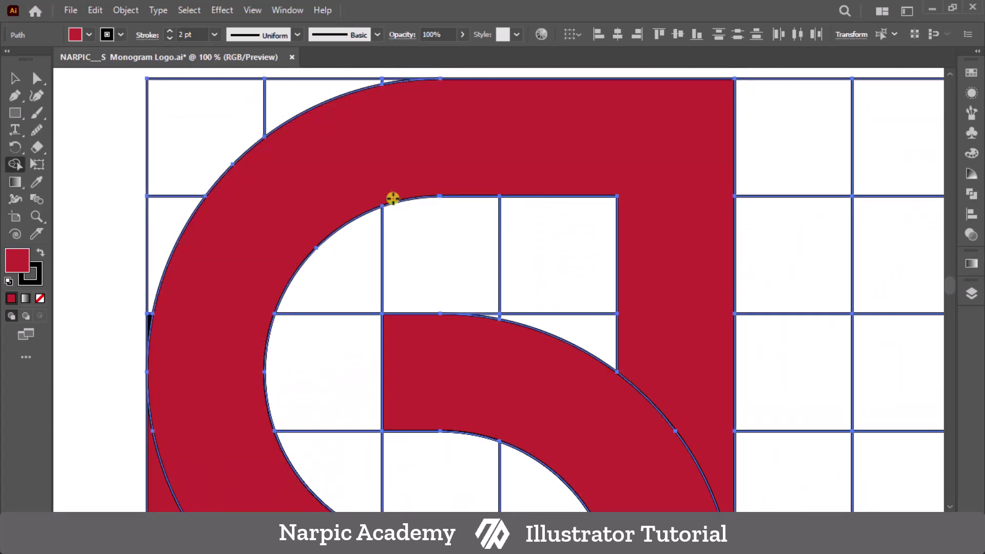
key(ctrl+0)
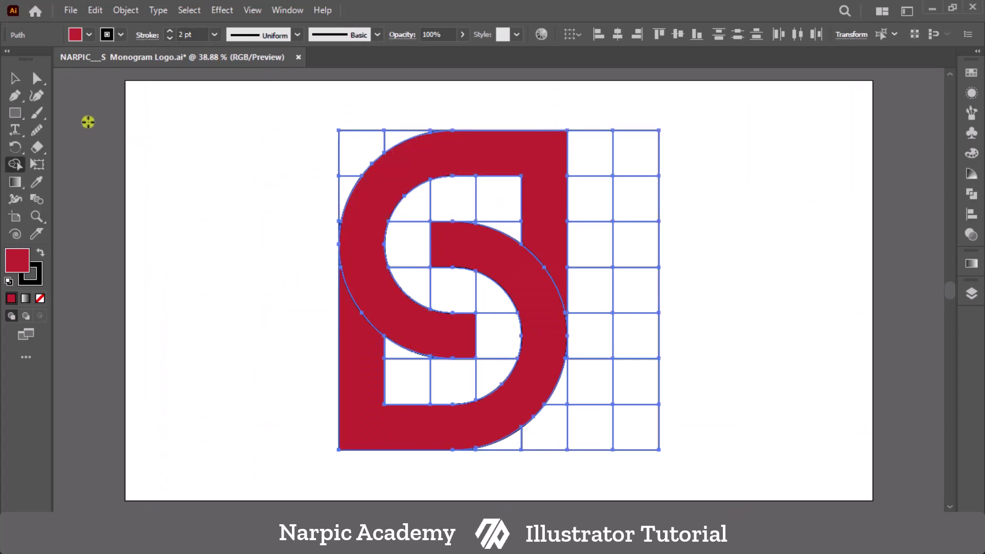
click(15, 78)
Step: Cut both red S shapes and delete the construction grid and leftover outlines
click(178, 162)
click(358, 198)
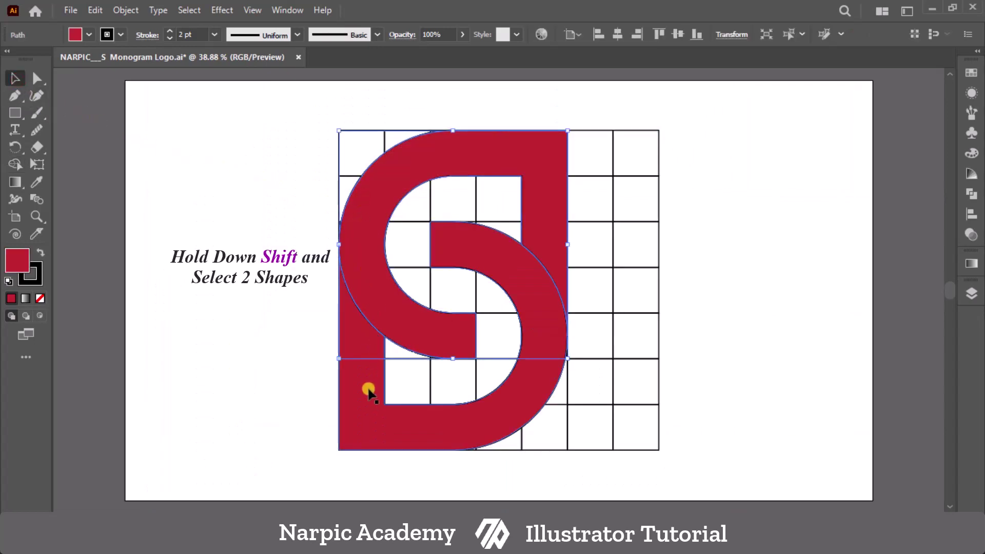
shift+click(368, 390)
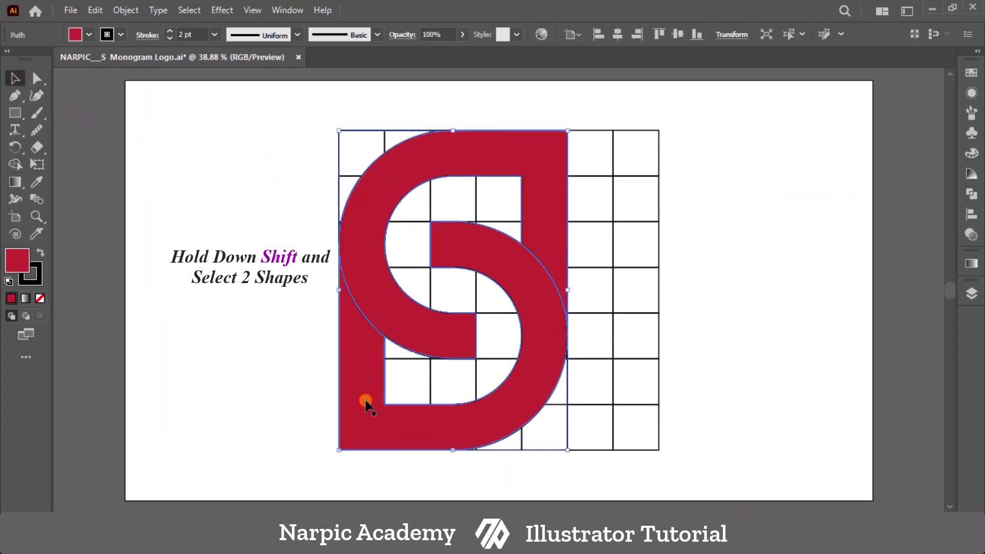
click(96, 13)
click(175, 60)
drag(303, 107, 734, 495)
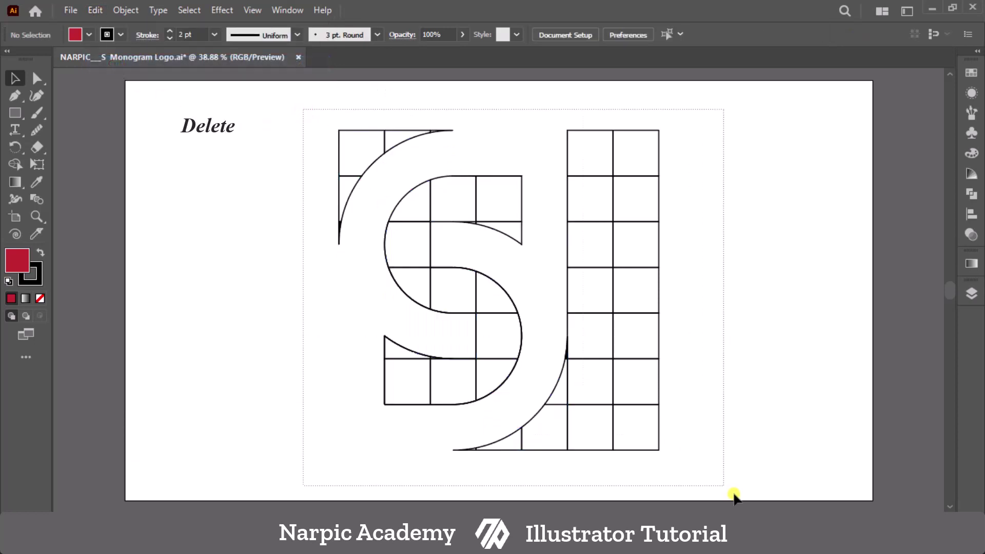
key(Delete)
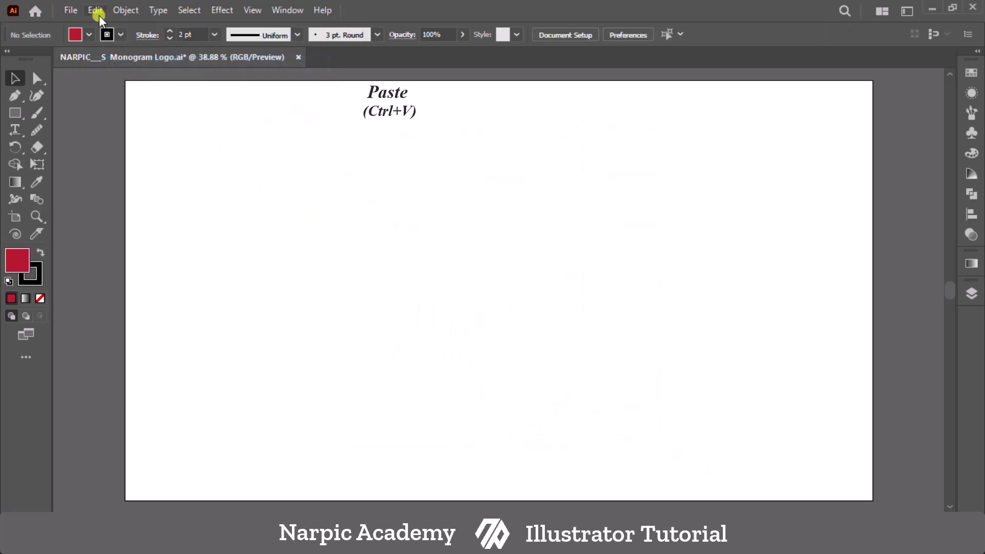
Step: Paste the red S back onto the artboard and set its stroke to None
click(97, 12)
click(124, 94)
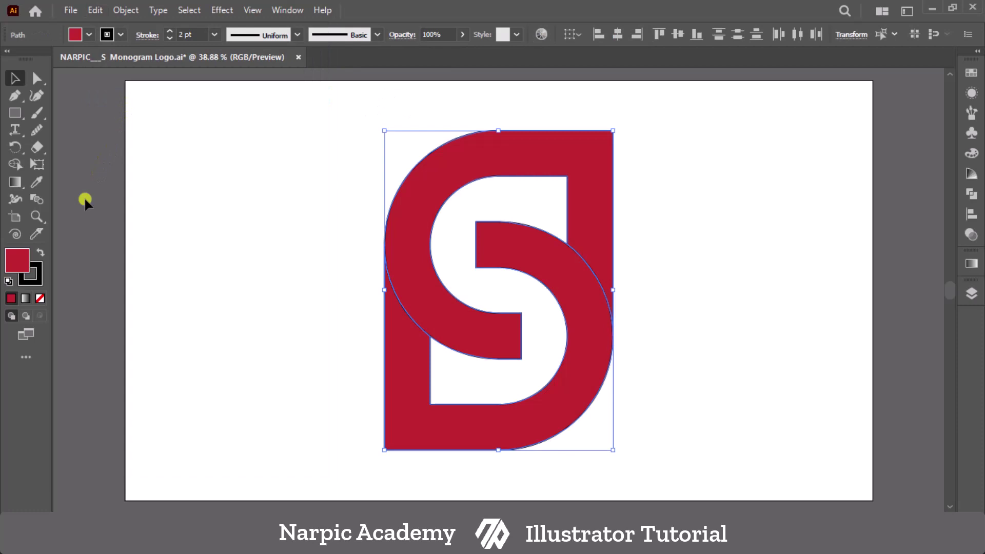
click(43, 277)
click(40, 298)
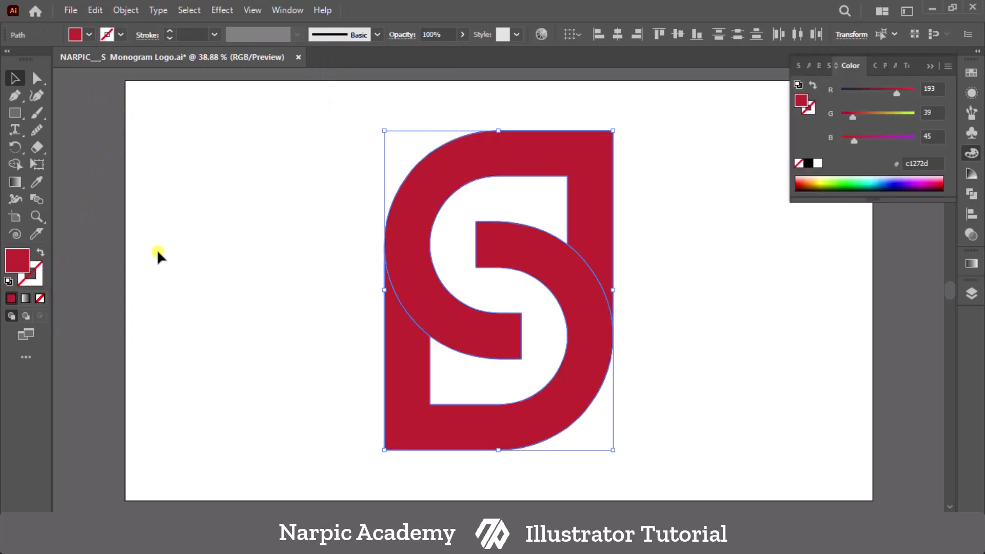
click(927, 66)
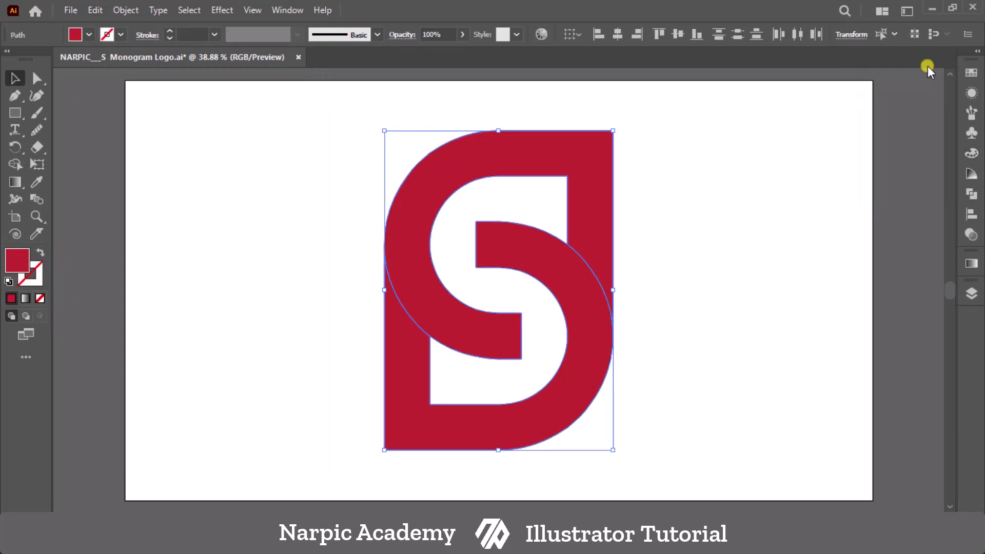
Step: Apply a 12 px Offset Path to the red S and select it together with its offset outlines
click(126, 13)
mouse_move(238, 348)
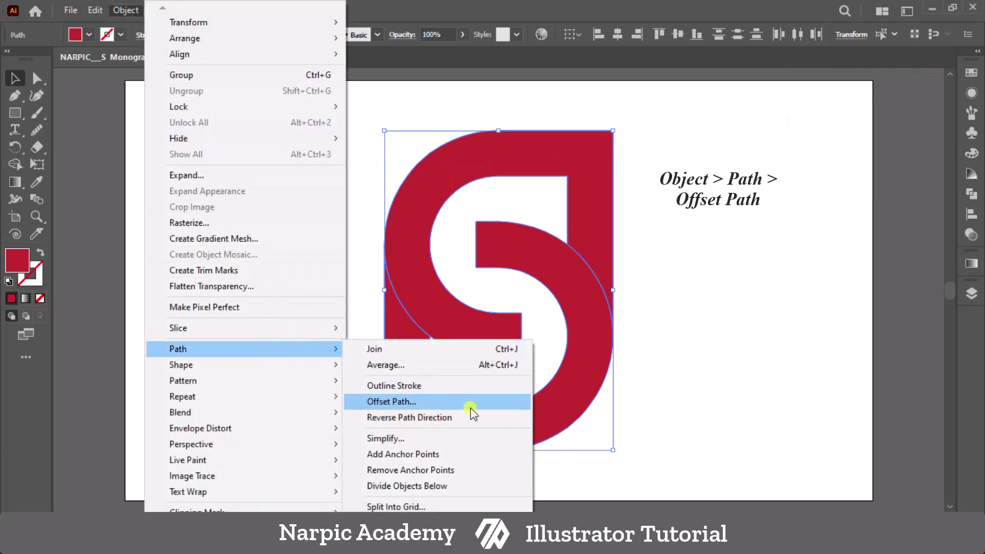
click(469, 405)
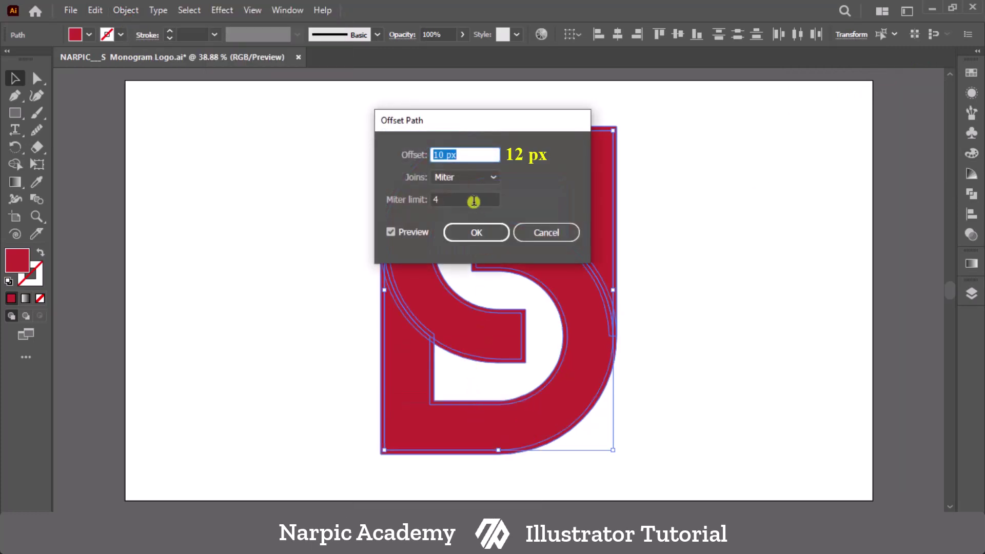
click(477, 232)
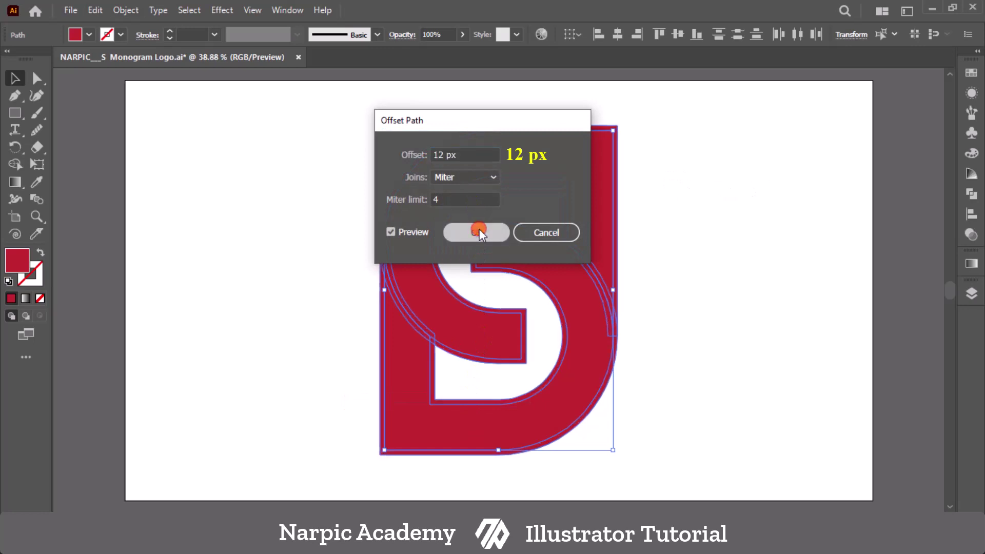
drag(311, 111, 681, 461)
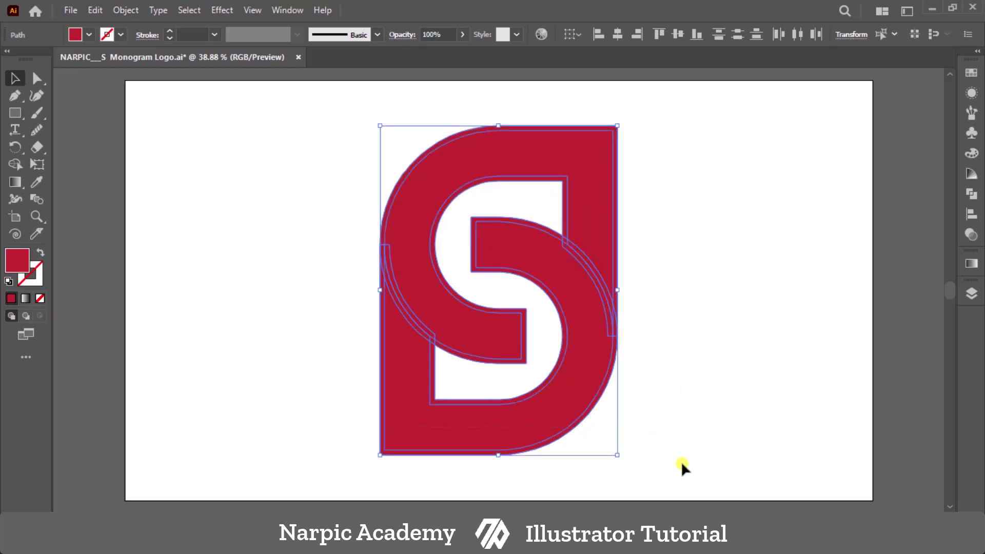
Step: Fill the upper, lower and remaining S regions dark blue with Shape Builder
click(15, 165)
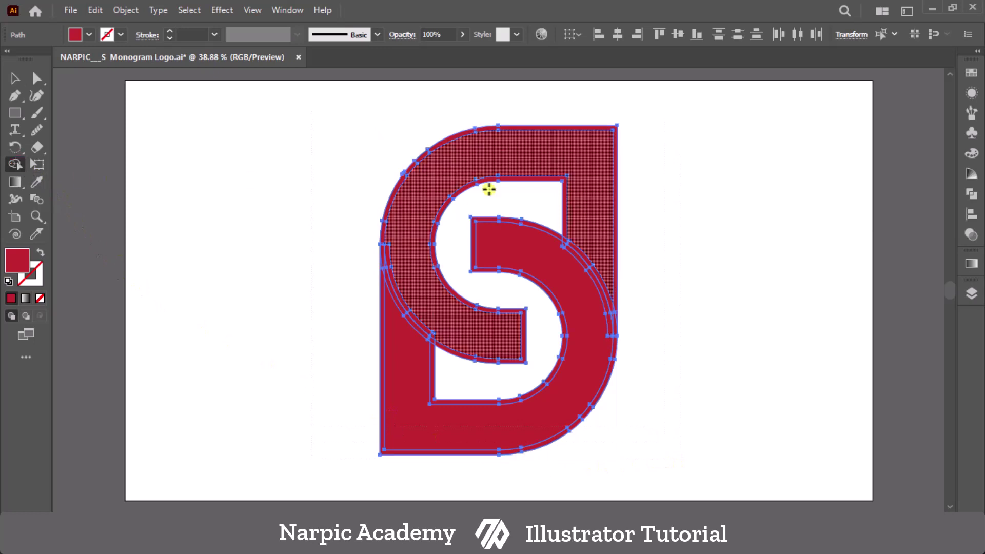
click(968, 76)
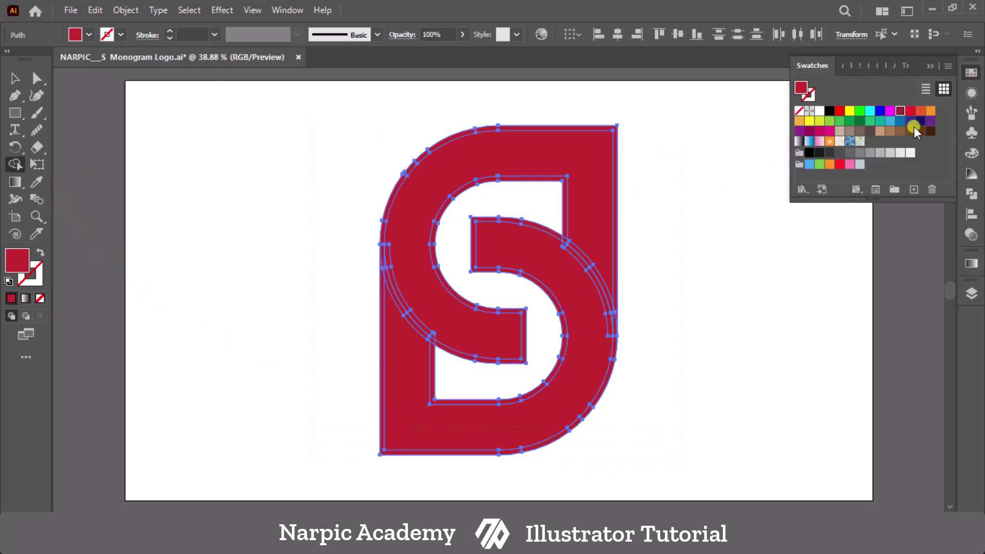
click(909, 121)
click(929, 67)
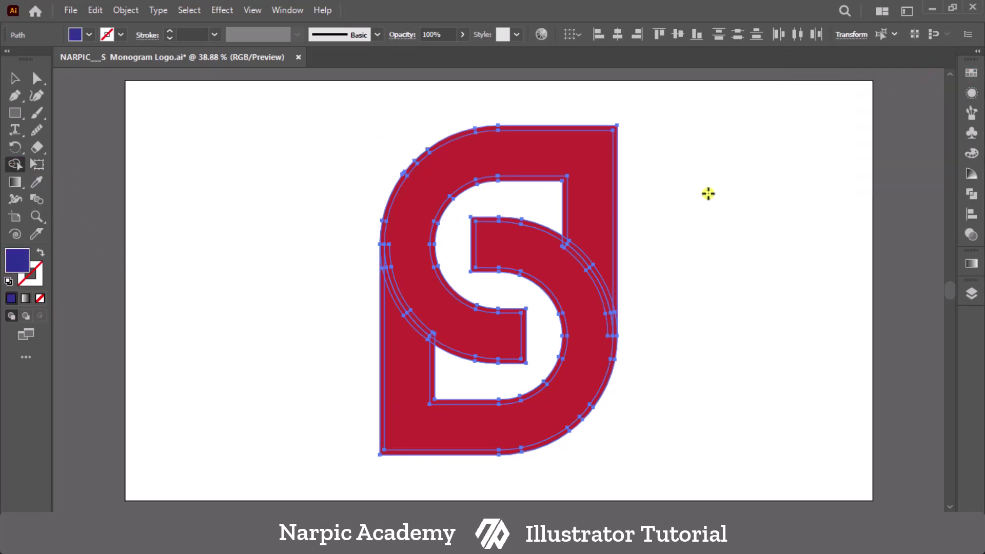
click(589, 182)
click(570, 376)
scroll(418, 314, up, 1)
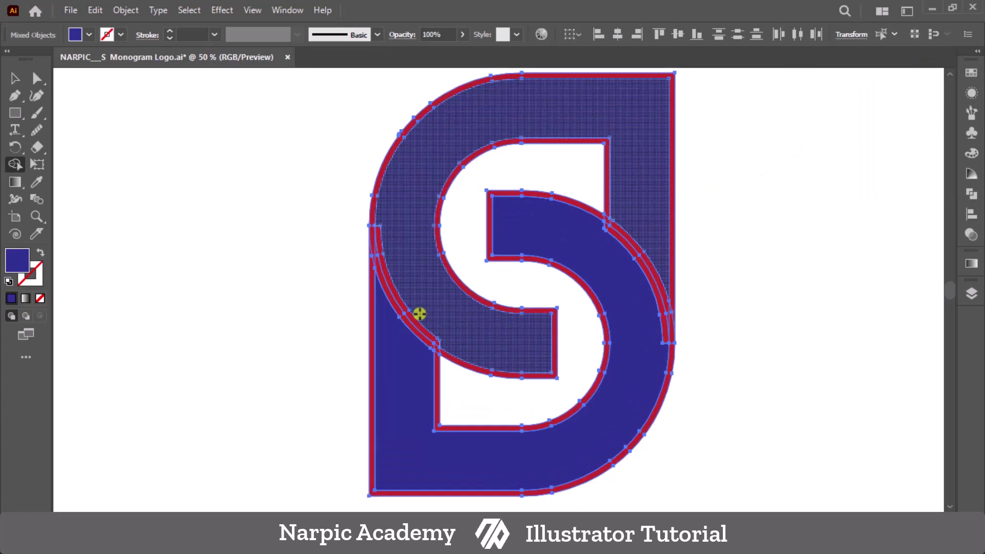
scroll(418, 314, up, 1)
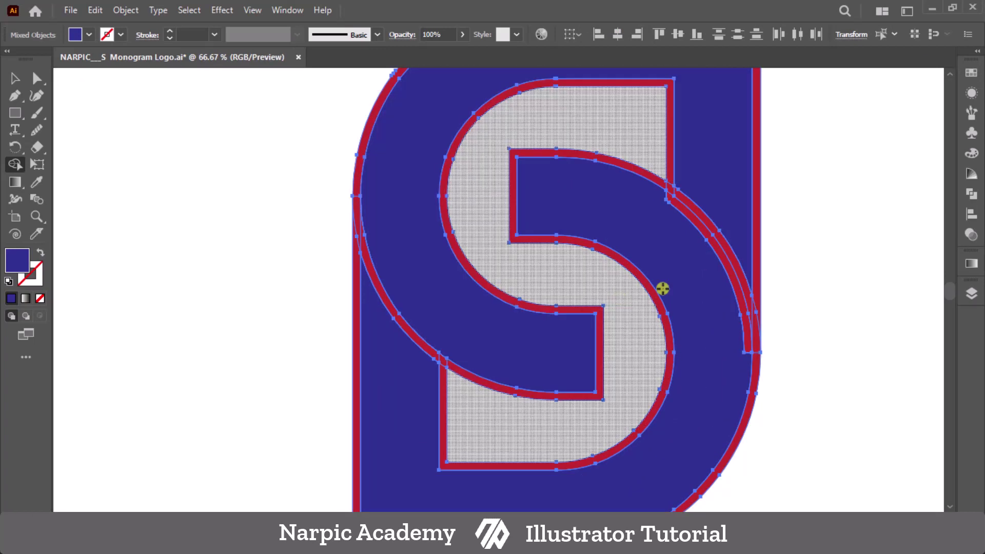
click(706, 236)
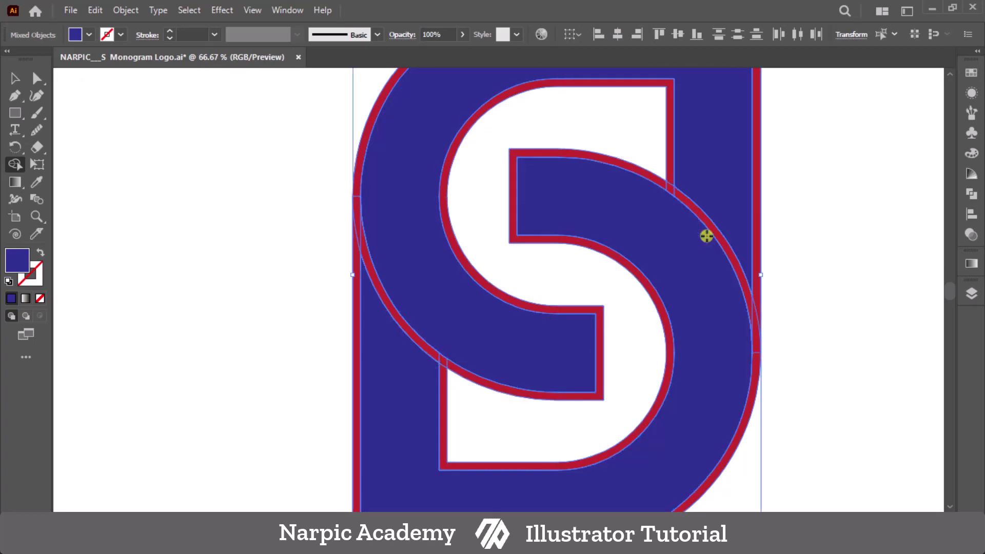
key(ctrl+0)
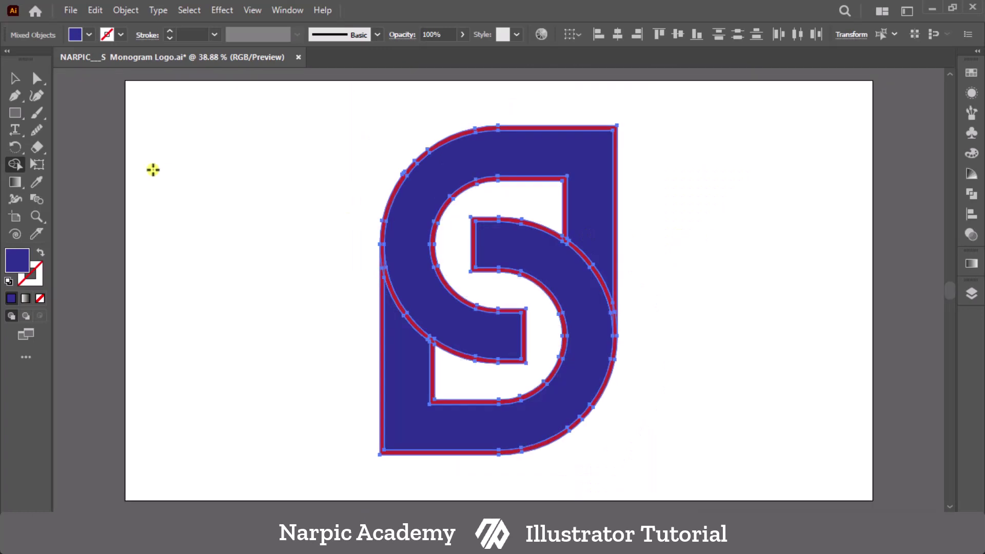
Step: Select both dark blue S shapes and cut them
click(17, 79)
click(186, 158)
click(429, 198)
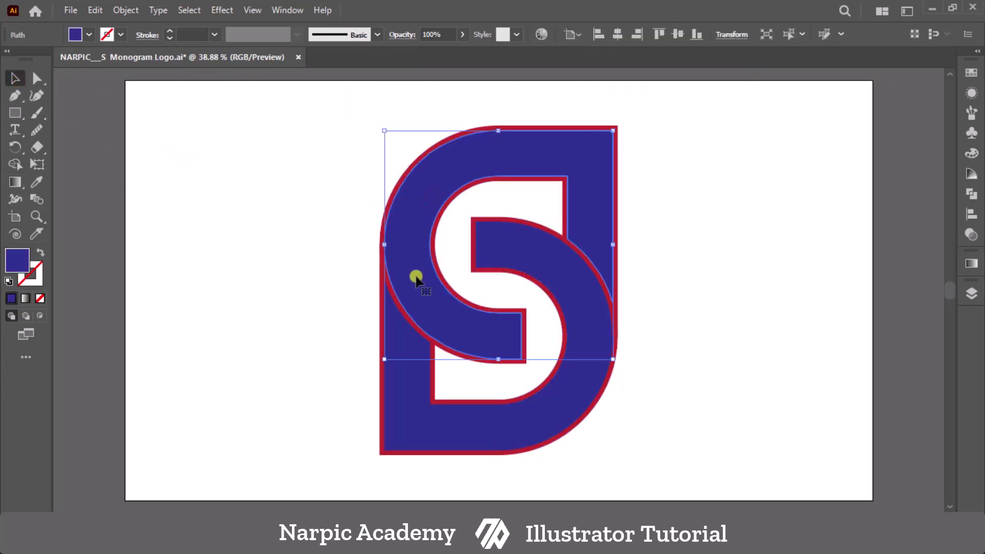
shift+click(406, 389)
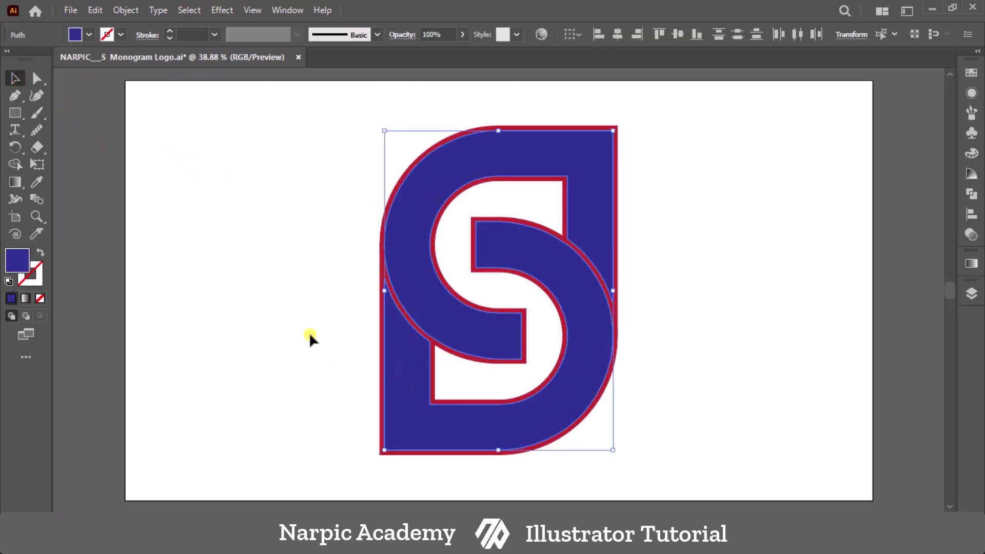
click(97, 10)
click(119, 62)
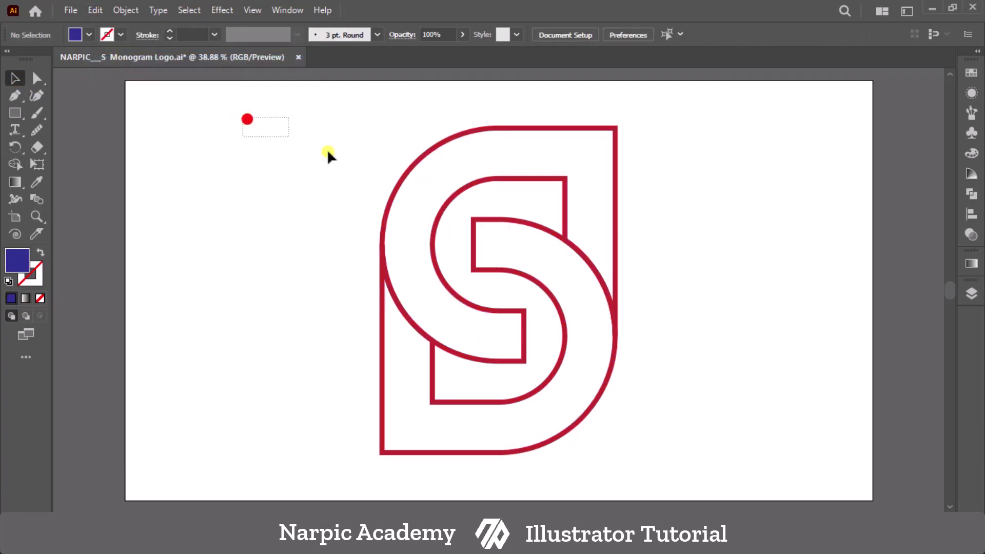
Step: Delete the leftover red outlines and paste the blue S back onto the artboard
drag(328, 153, 711, 441)
key(Delete)
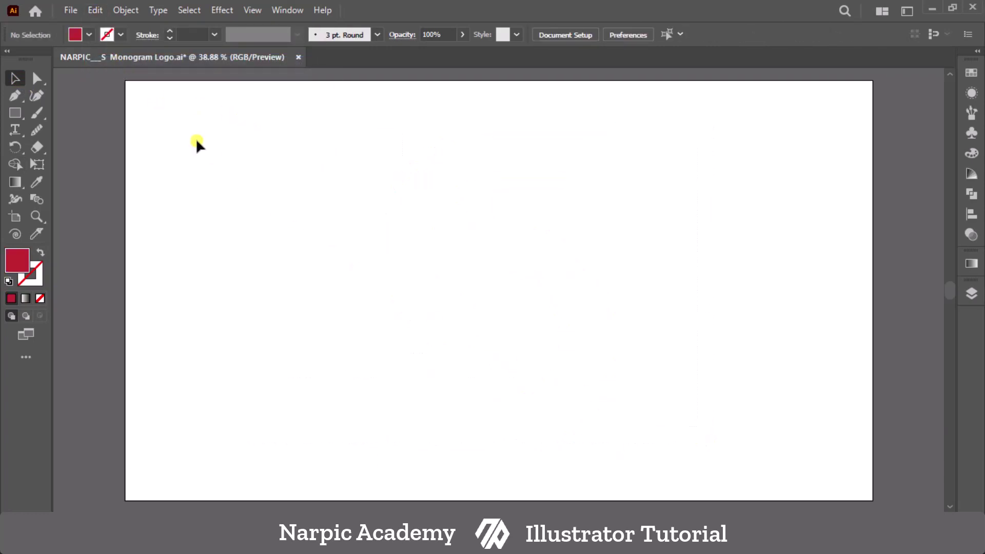
click(97, 10)
click(129, 93)
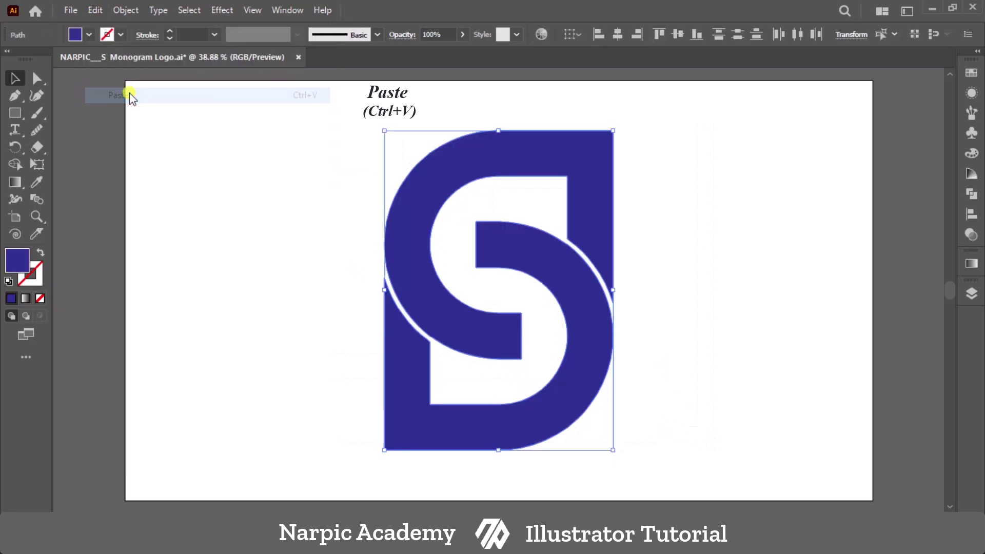
Step: Round the inner S curve's square end to a full semicircle, then select the whole S logo
click(128, 95)
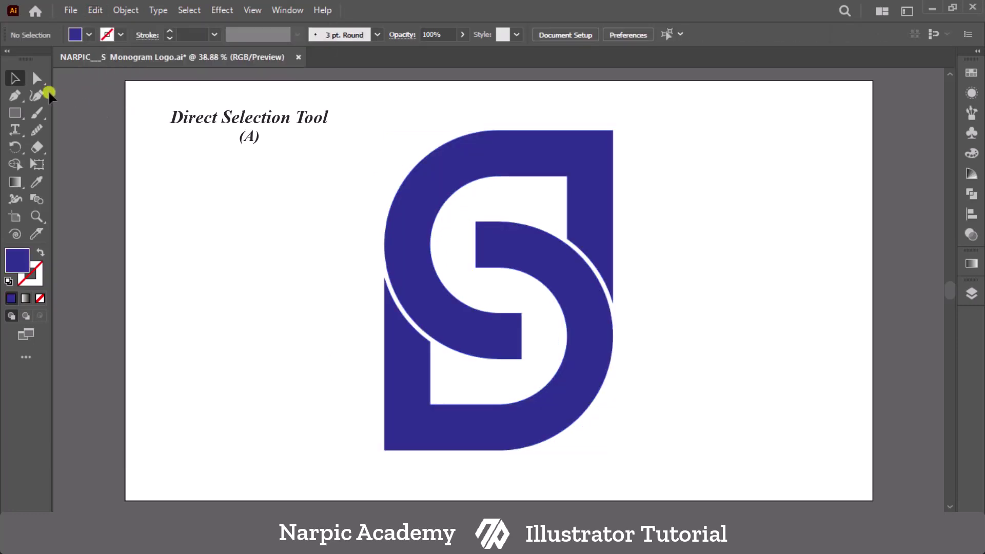
click(485, 236)
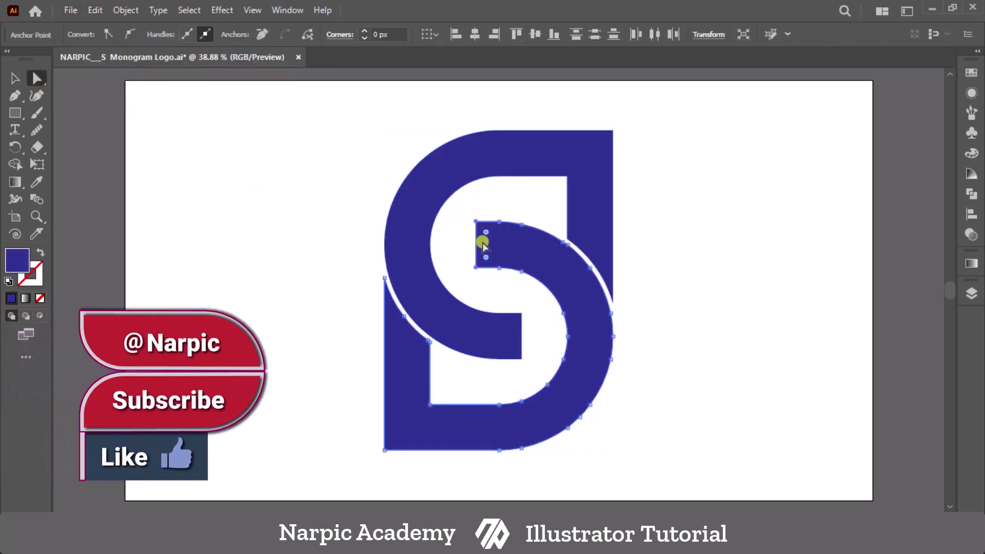
drag(485, 236, 526, 300)
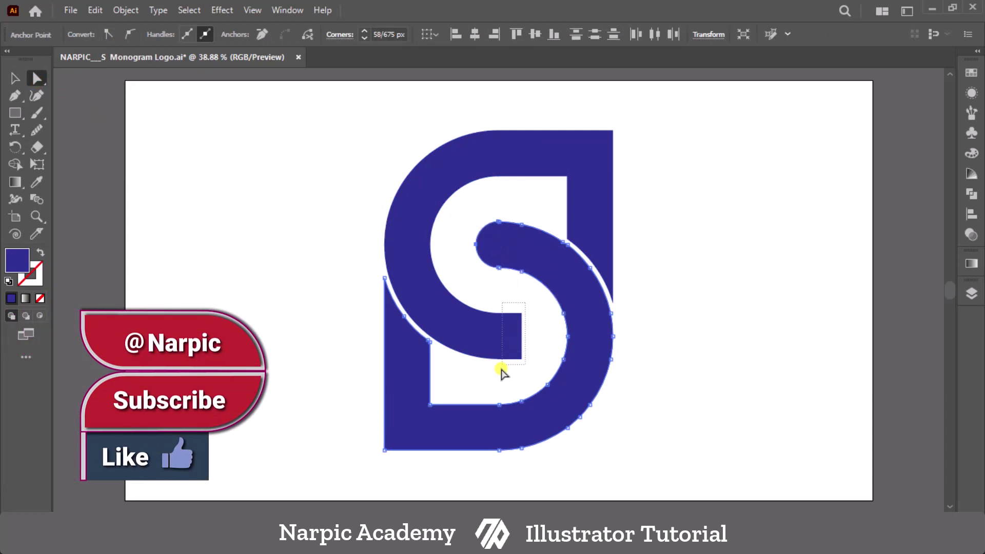
click(517, 337)
drag(517, 337, 460, 370)
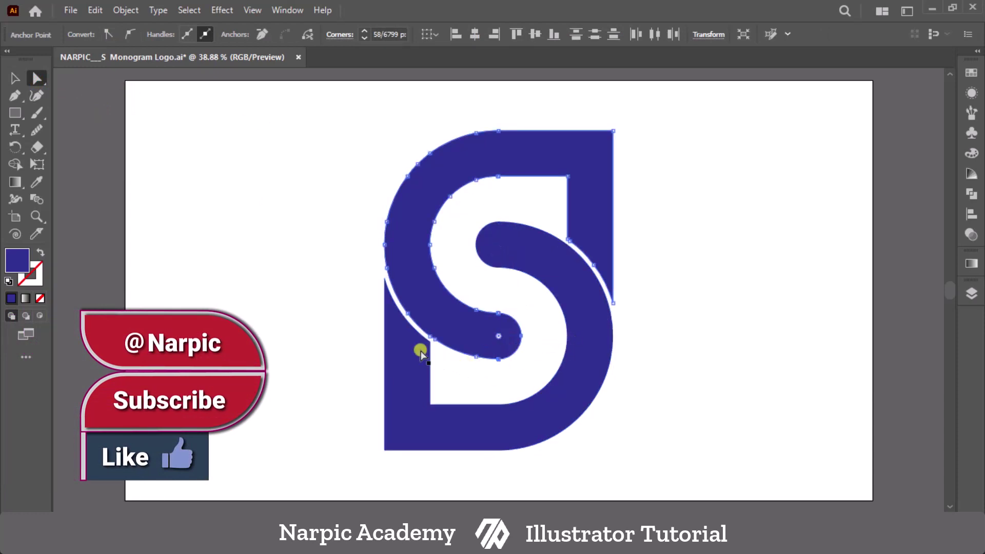
click(14, 78)
drag(273, 103, 651, 456)
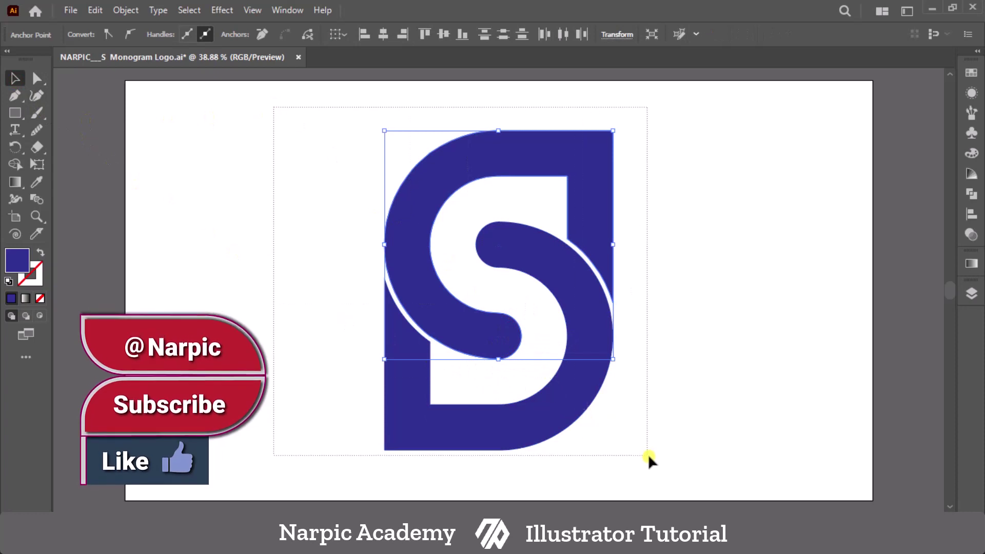
Step: Apply a Drop Shadow to the S logo with 5 px X and Y offsets and 3 px blur
click(222, 10)
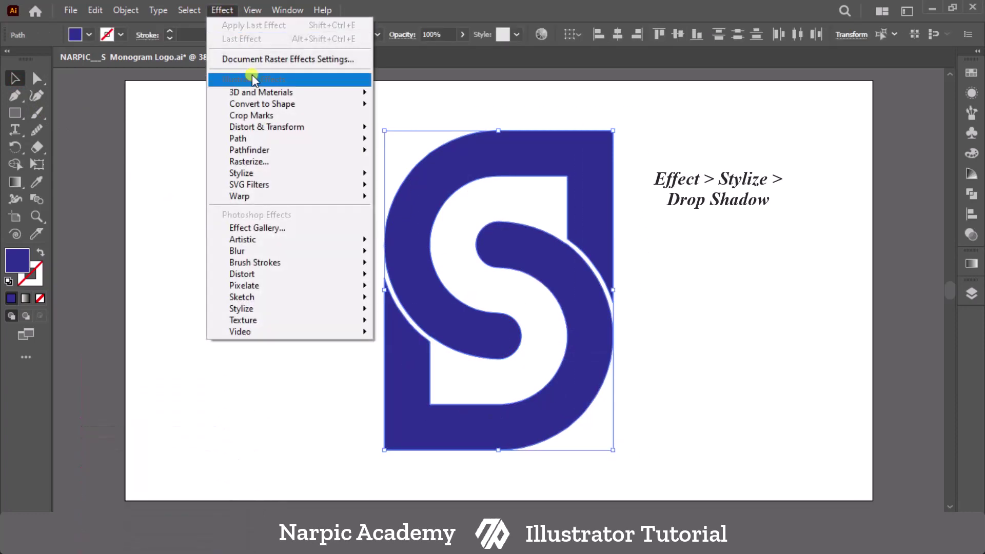
mouse_move(241, 173)
click(397, 176)
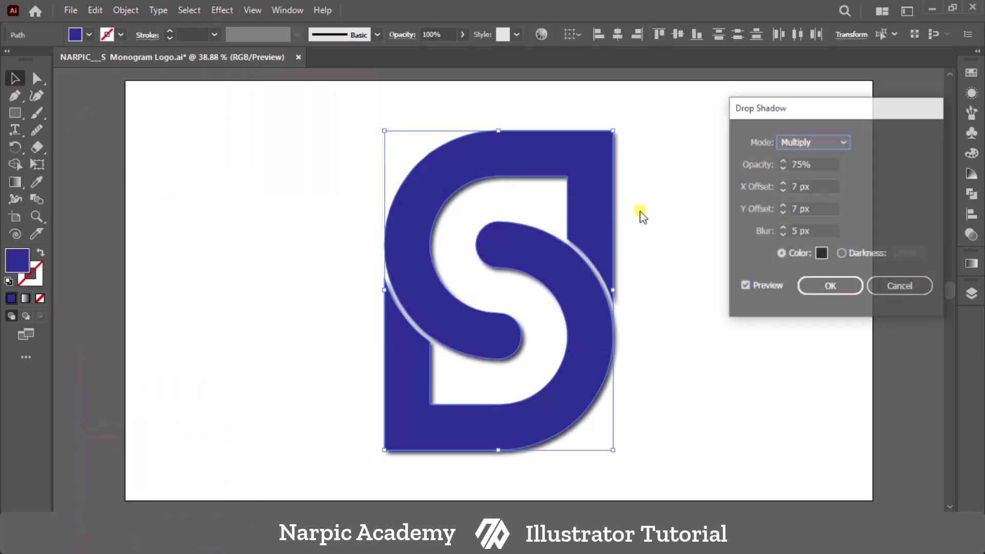
click(781, 190)
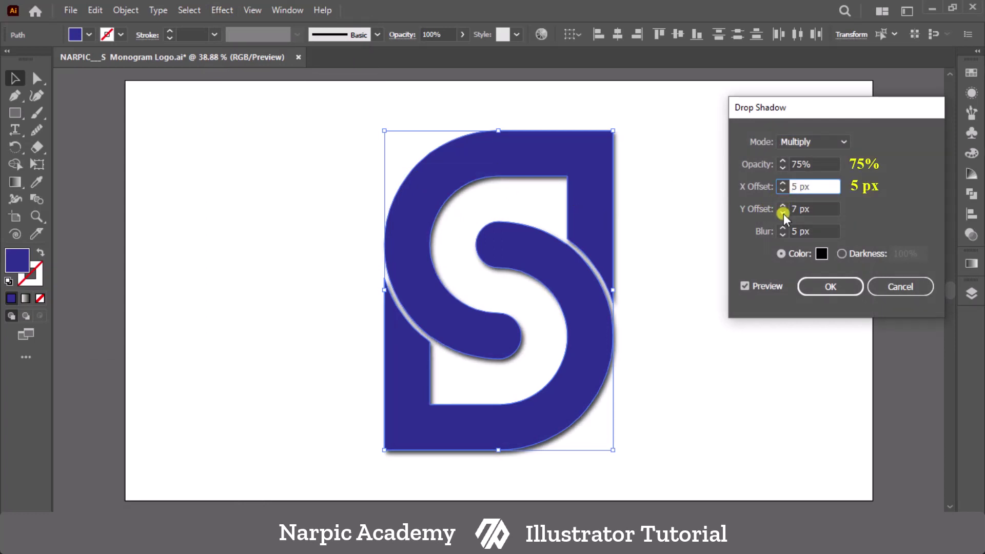
click(783, 213)
click(782, 236)
click(782, 236)
click(816, 287)
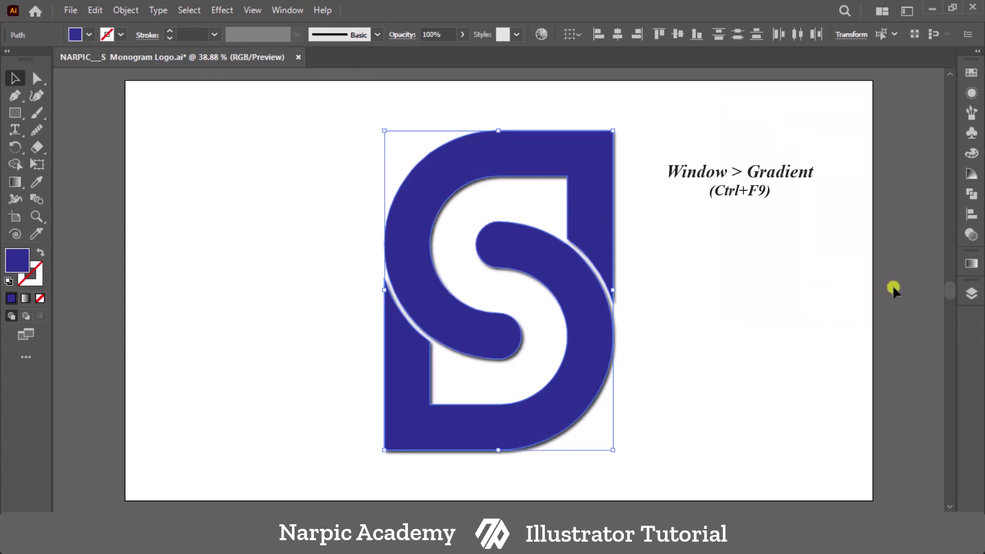
Step: Fill the S logo with a linear gradient whose starting stop is crimson c32035 in RGB
click(972, 264)
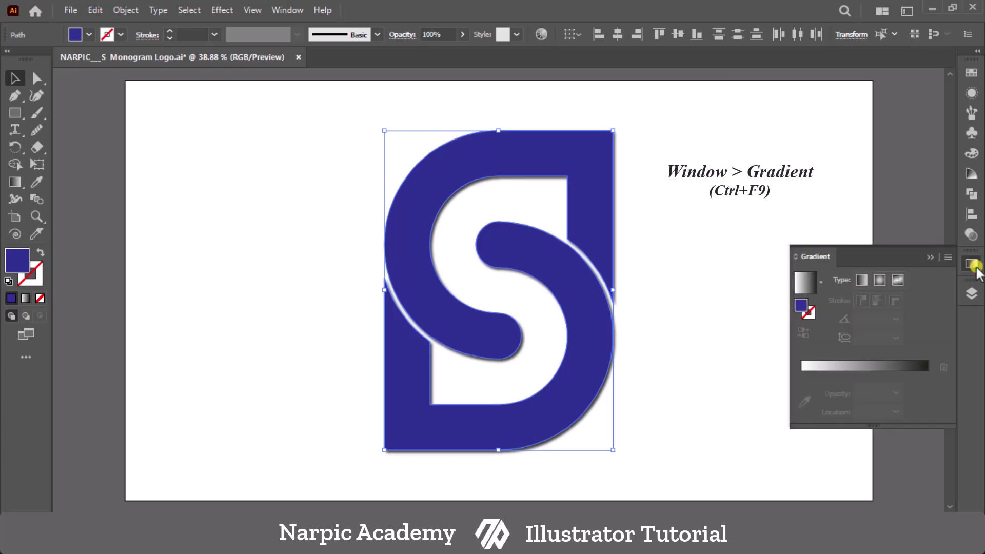
click(811, 281)
double_click(801, 375)
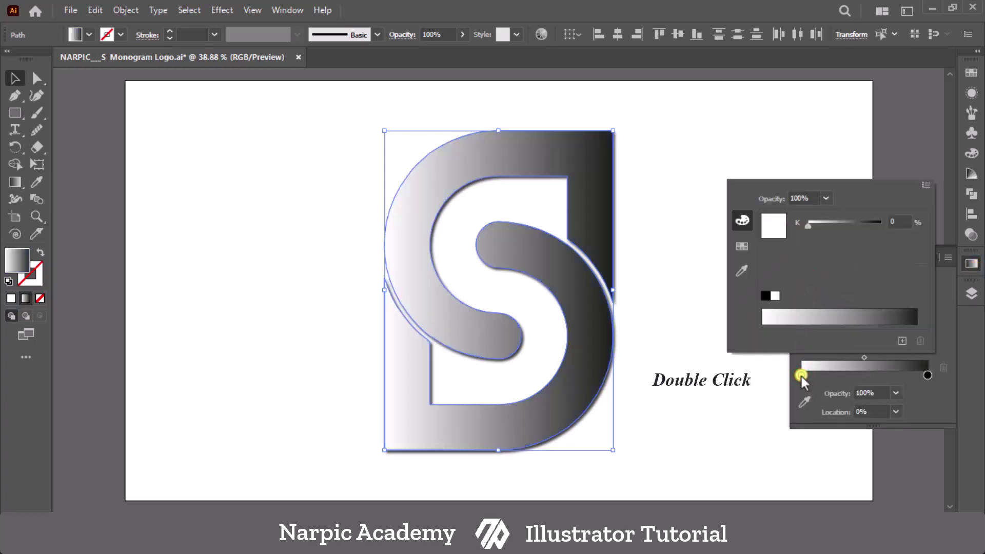
click(925, 186)
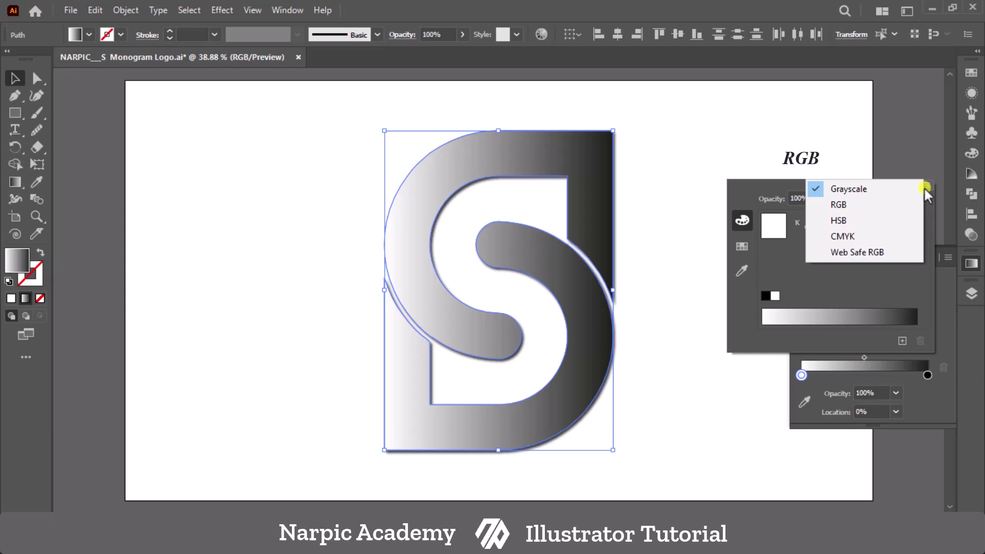
click(882, 207)
text(c)
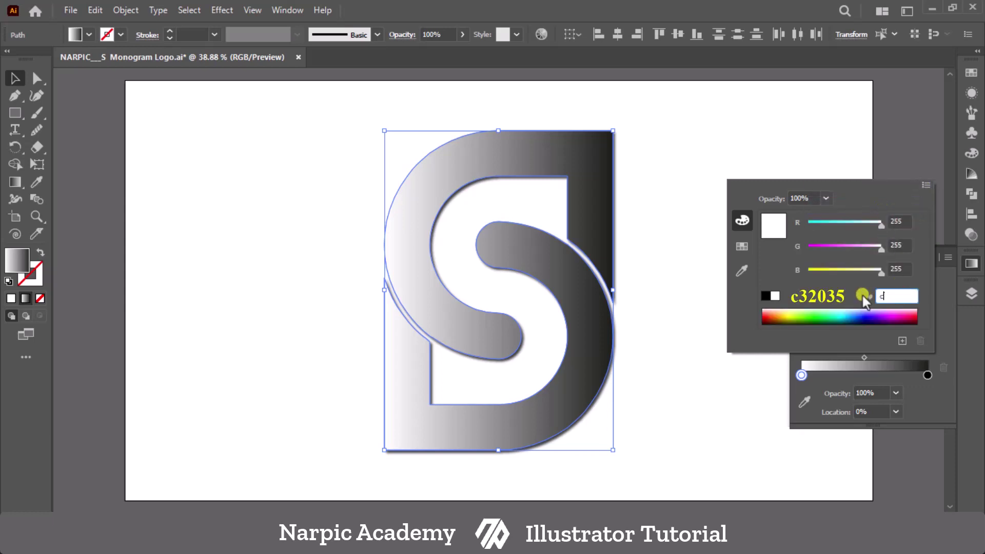
text(32035)
key(Return)
Step: Set the gradient's ending stop to dark purple 350b35 in RGB, then deselect the logo
double_click(926, 373)
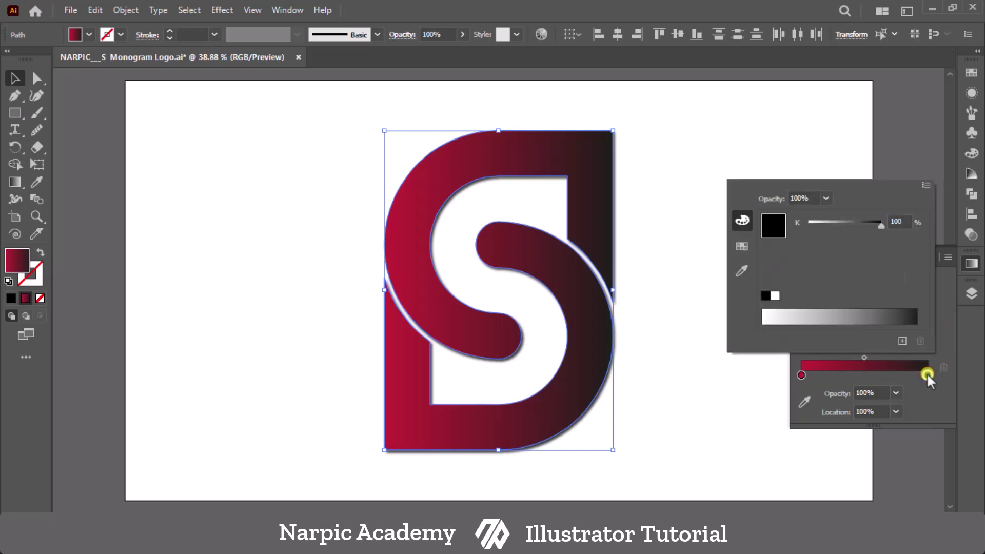
click(925, 187)
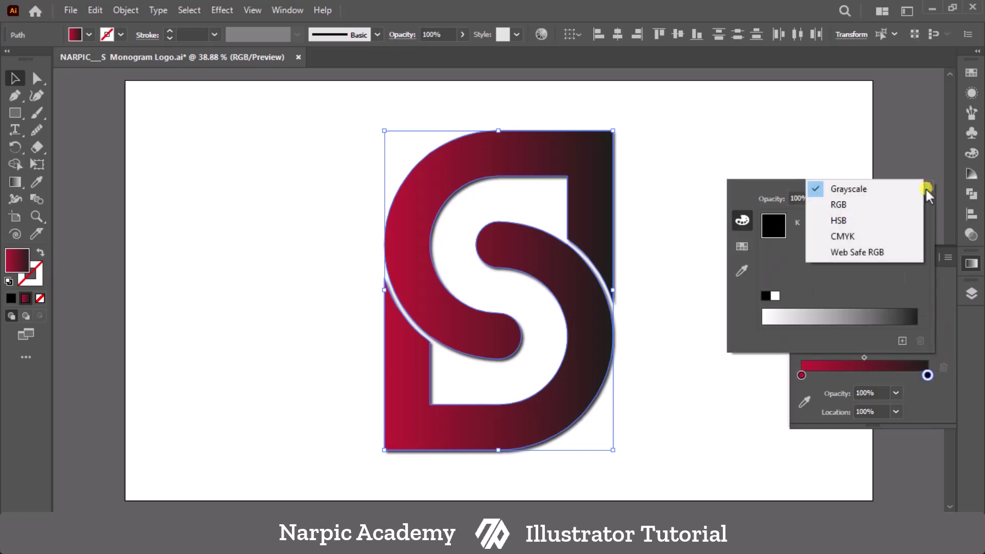
click(897, 200)
double_click(906, 294)
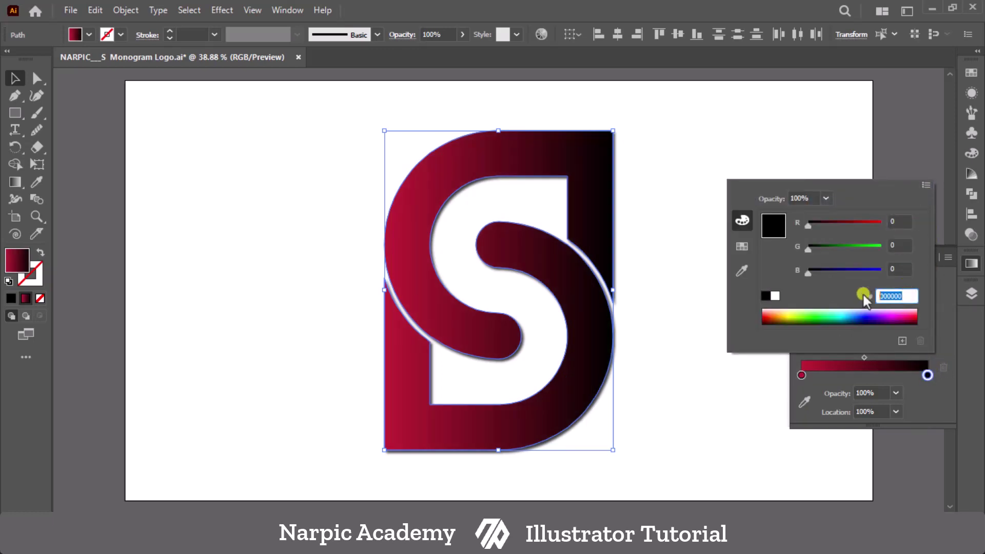
text(350b35)
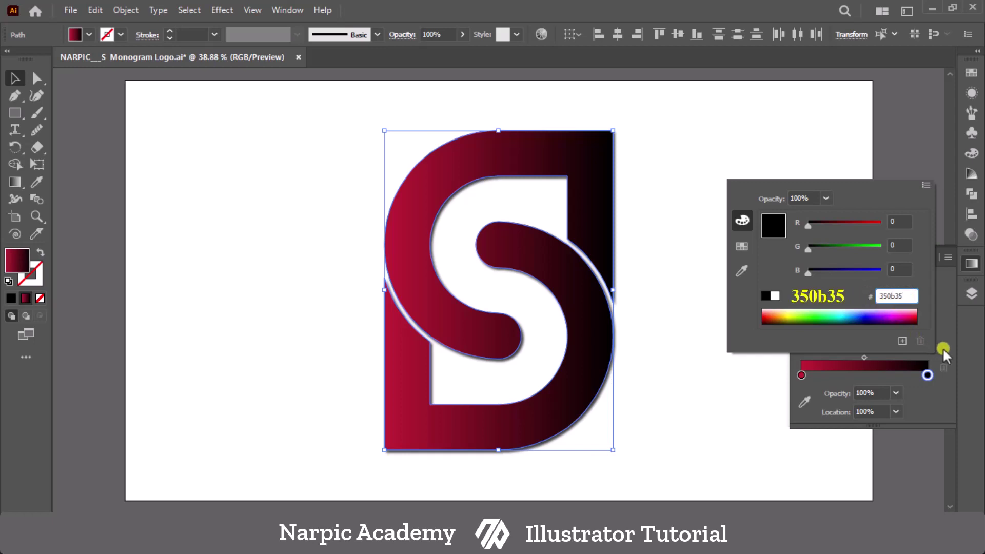
key(Return)
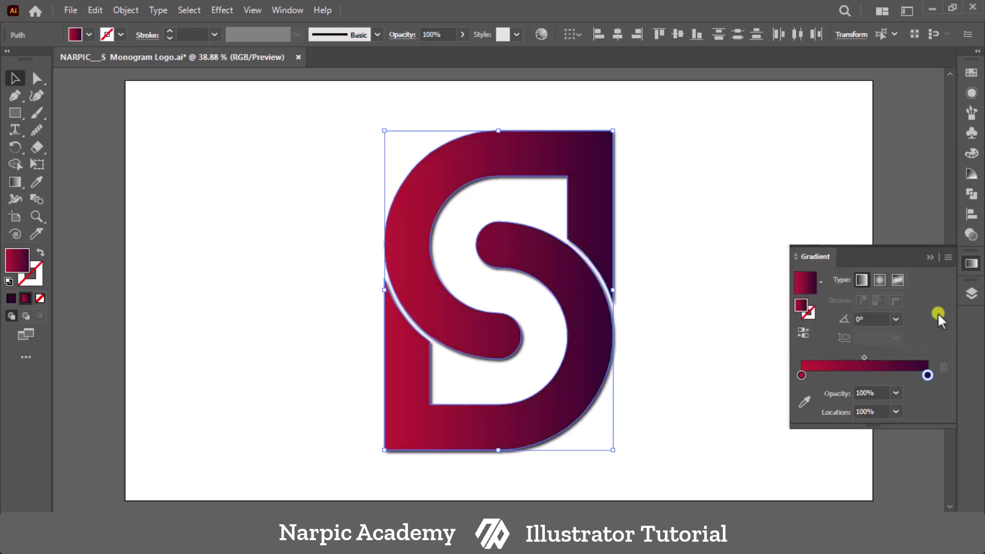
click(927, 258)
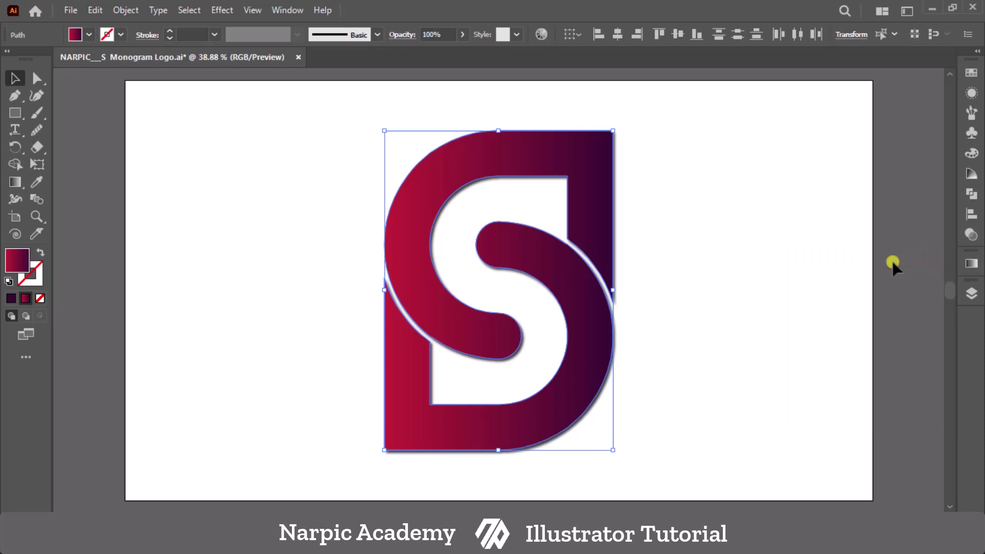
click(294, 208)
Step: Set up the Rectangle tool with the orange radial gradient swatch and Draw Behind mode
click(14, 113)
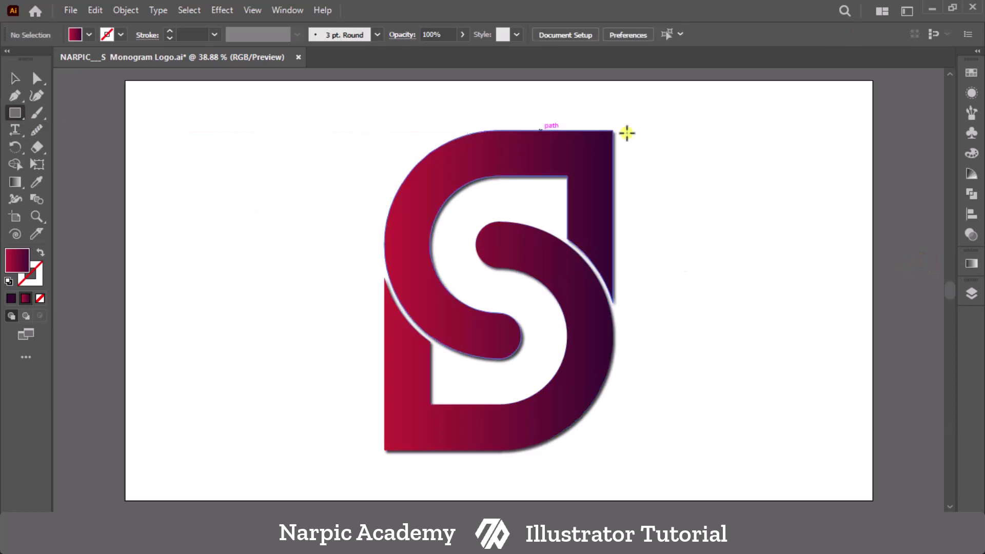
click(967, 73)
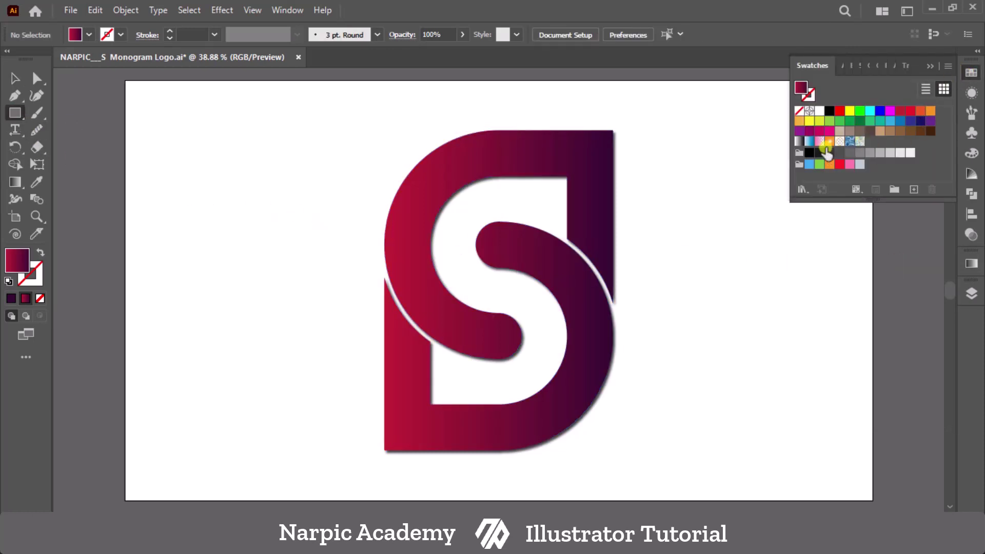
click(829, 142)
click(929, 65)
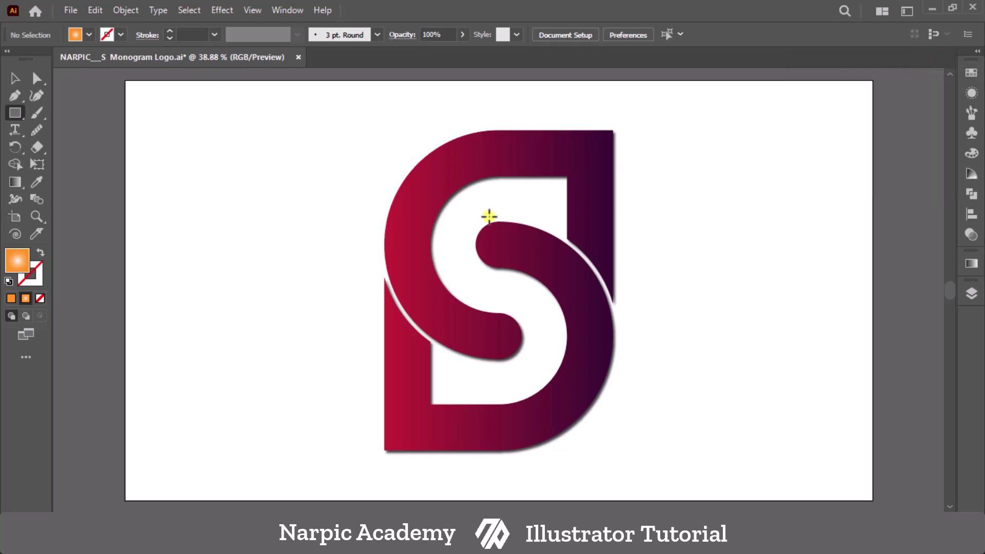
click(26, 318)
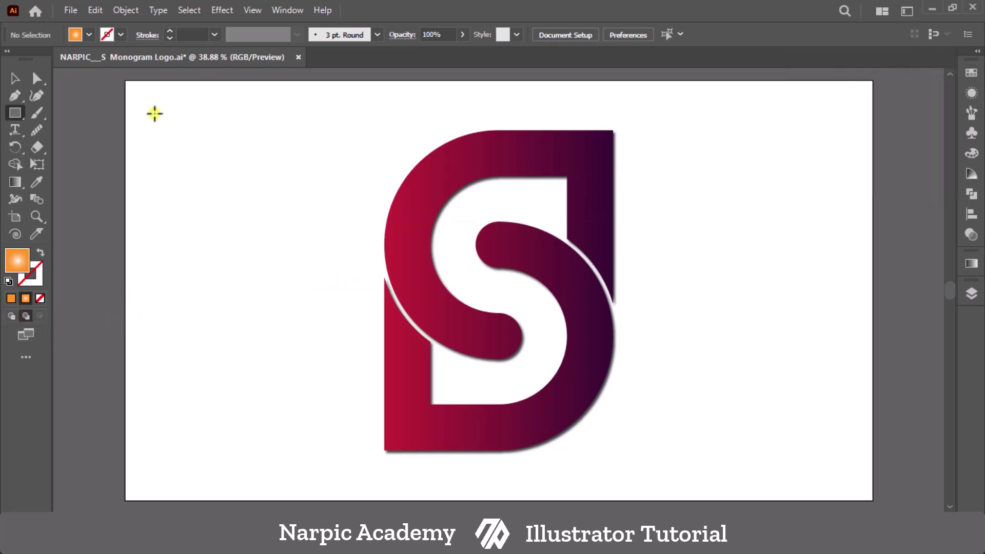
Step: Draw a rectangle covering the whole artboard behind the S and lock it
drag(125, 81, 871, 499)
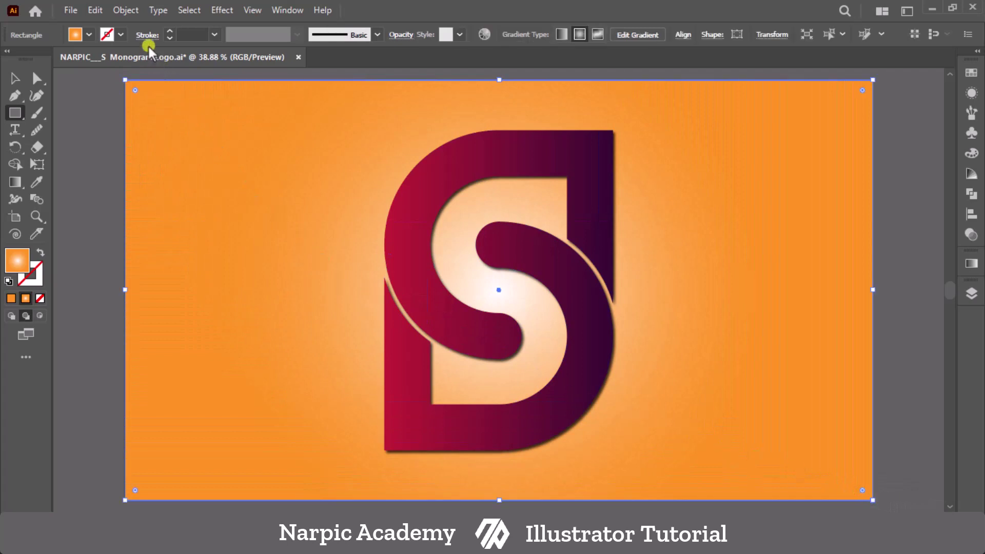
click(126, 10)
mouse_move(178, 107)
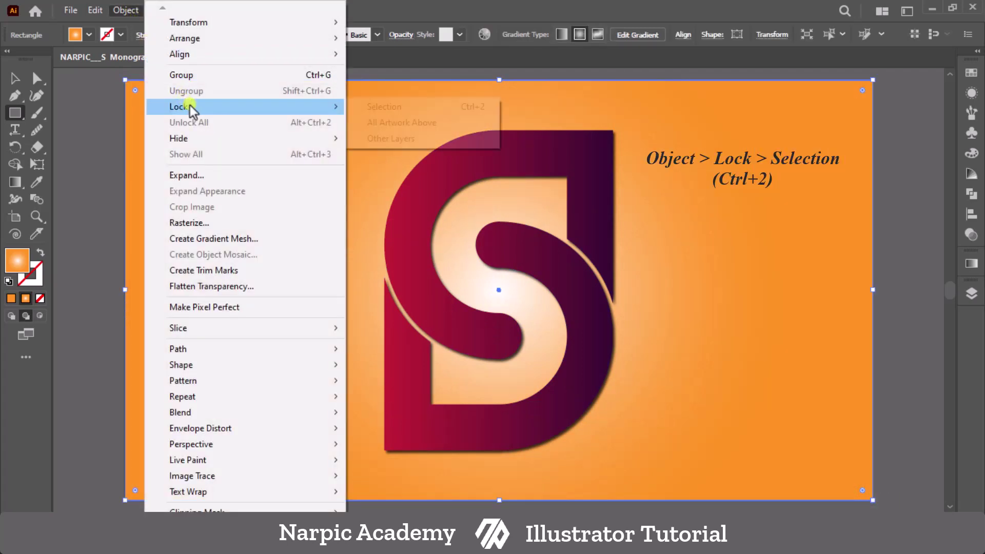
click(358, 106)
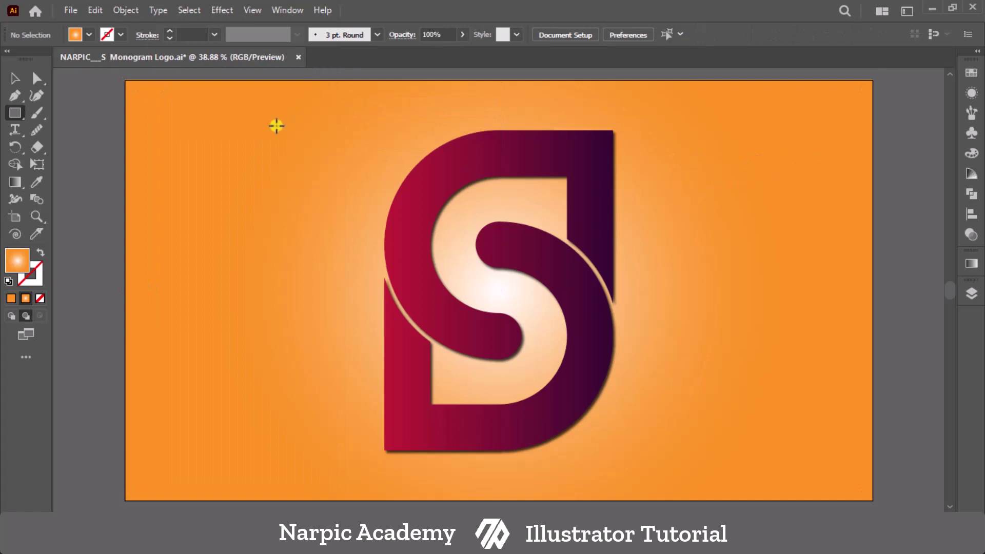